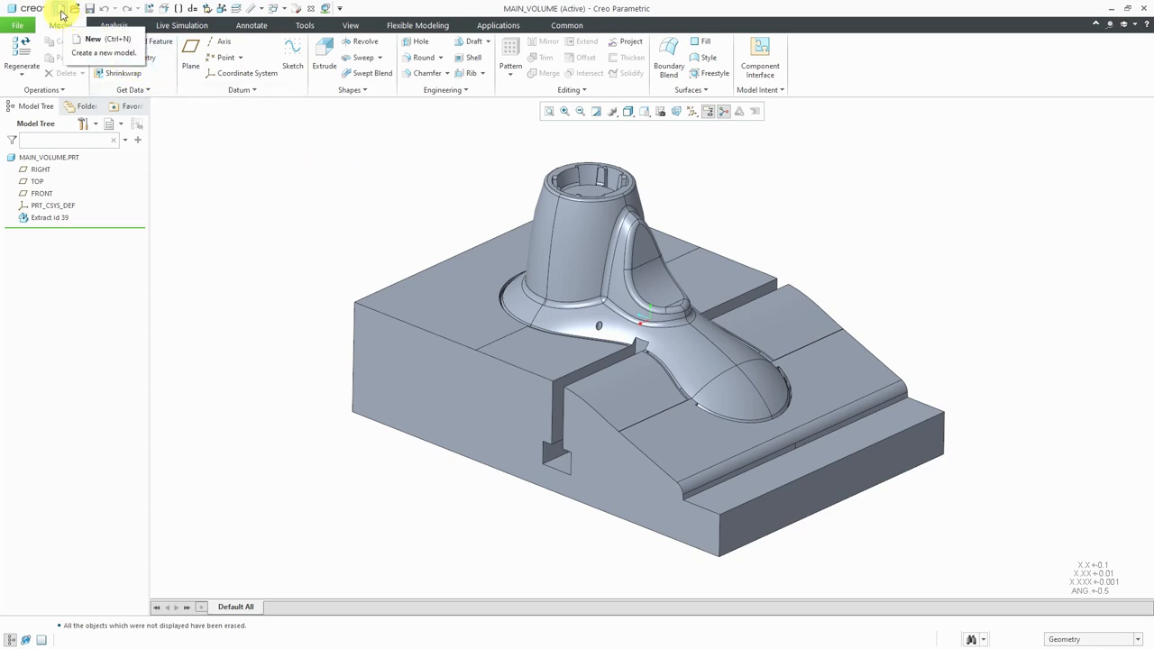
- Start a new model as an Assembly of sub-type NC model, keeping the name asm0001
left_click(61, 11)
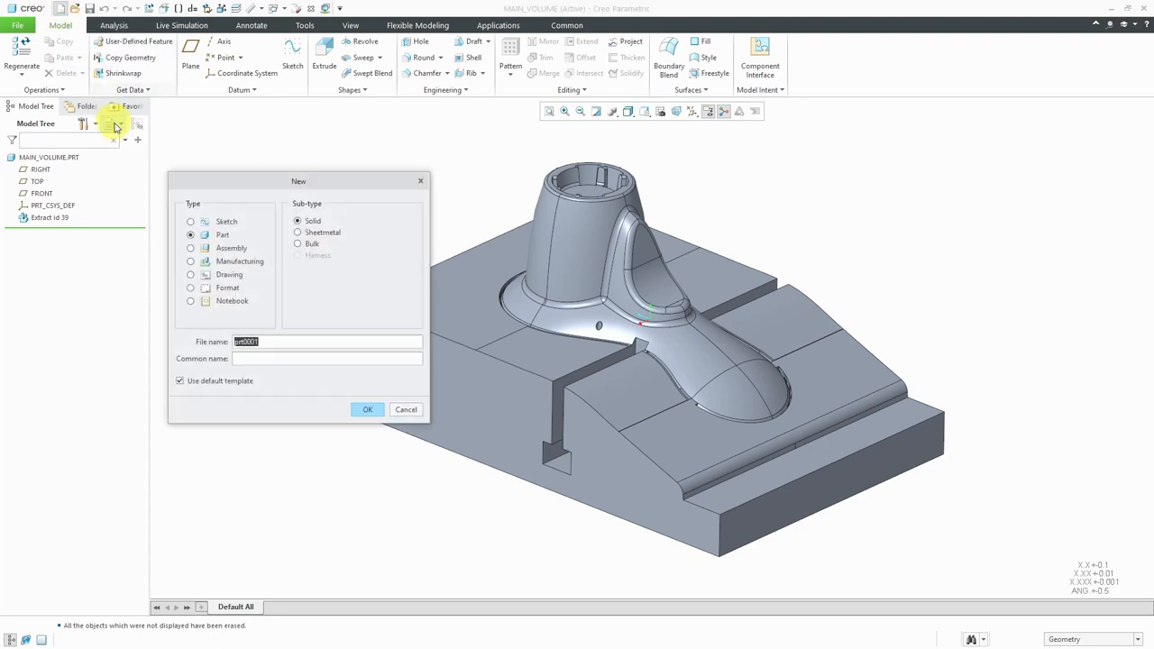
left_click(232, 248)
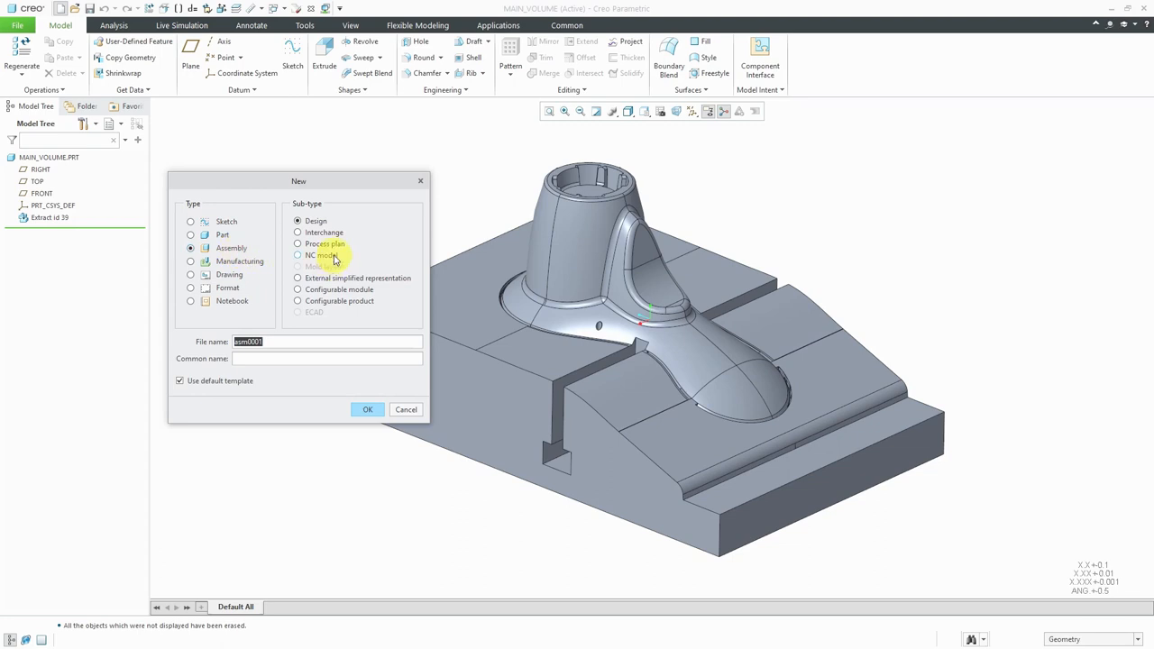
left_click(248, 264)
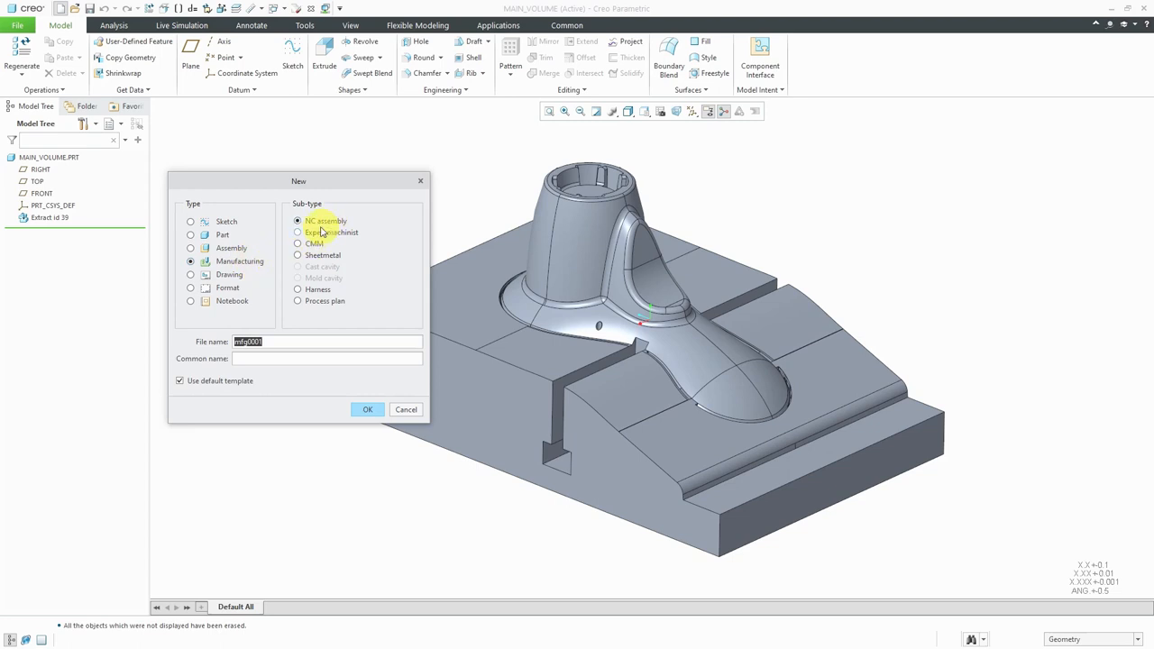
left_click(232, 249)
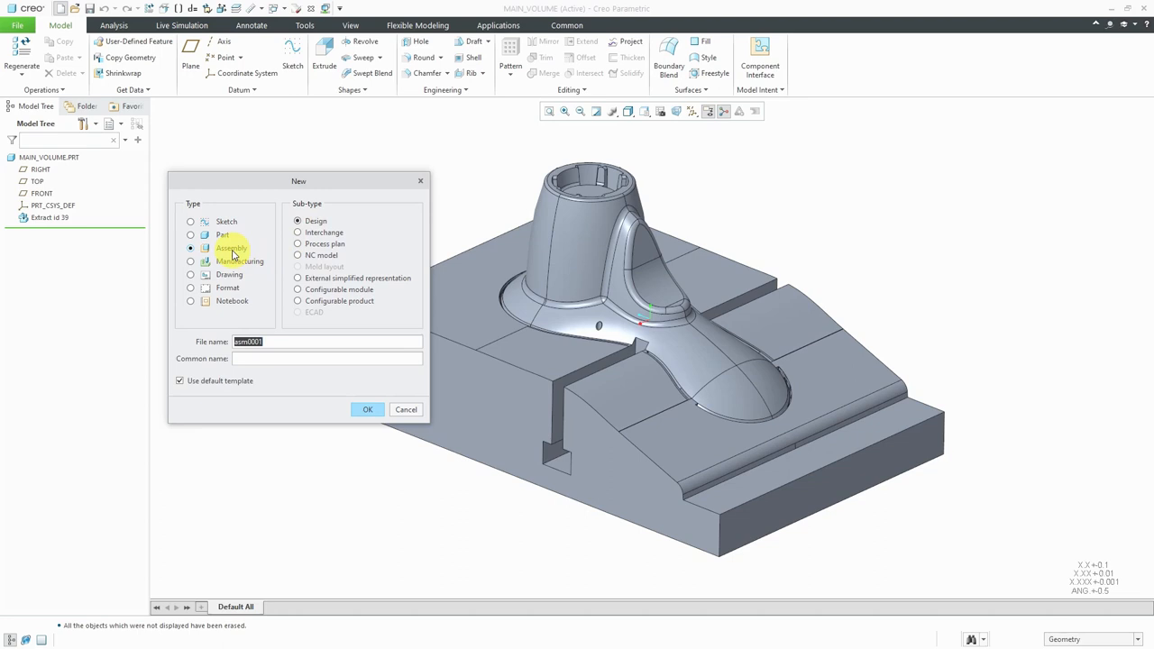
left_click(315, 257)
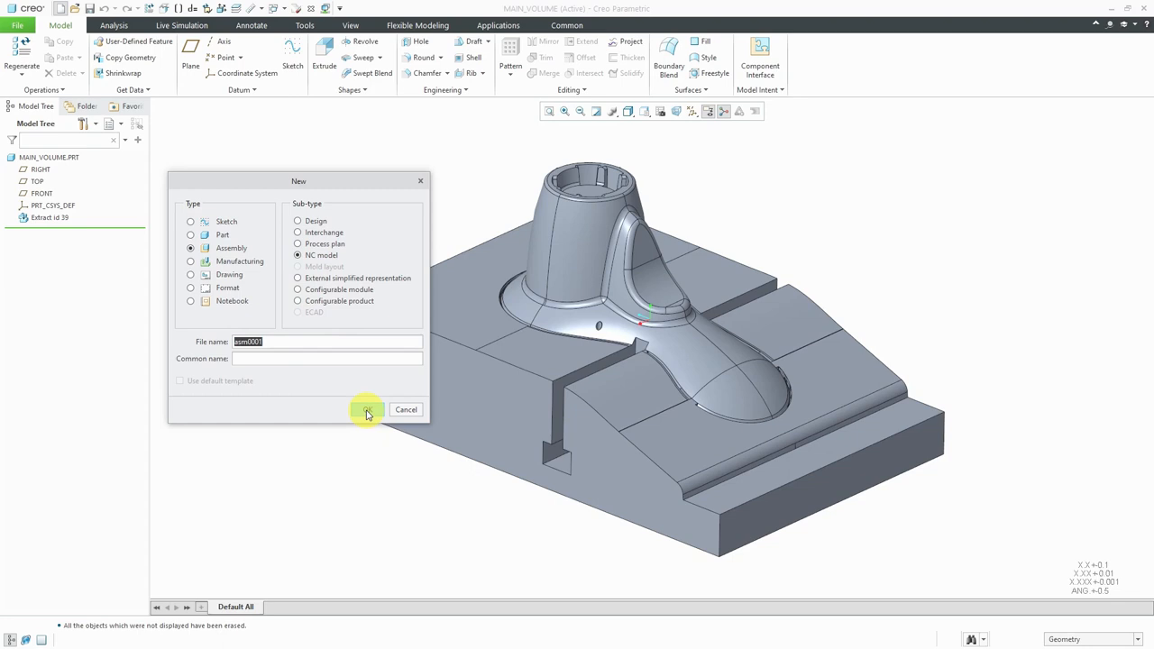
- Create ASM0001 and pick main_volume.prt from In Session as its reference part
left_click(367, 412)
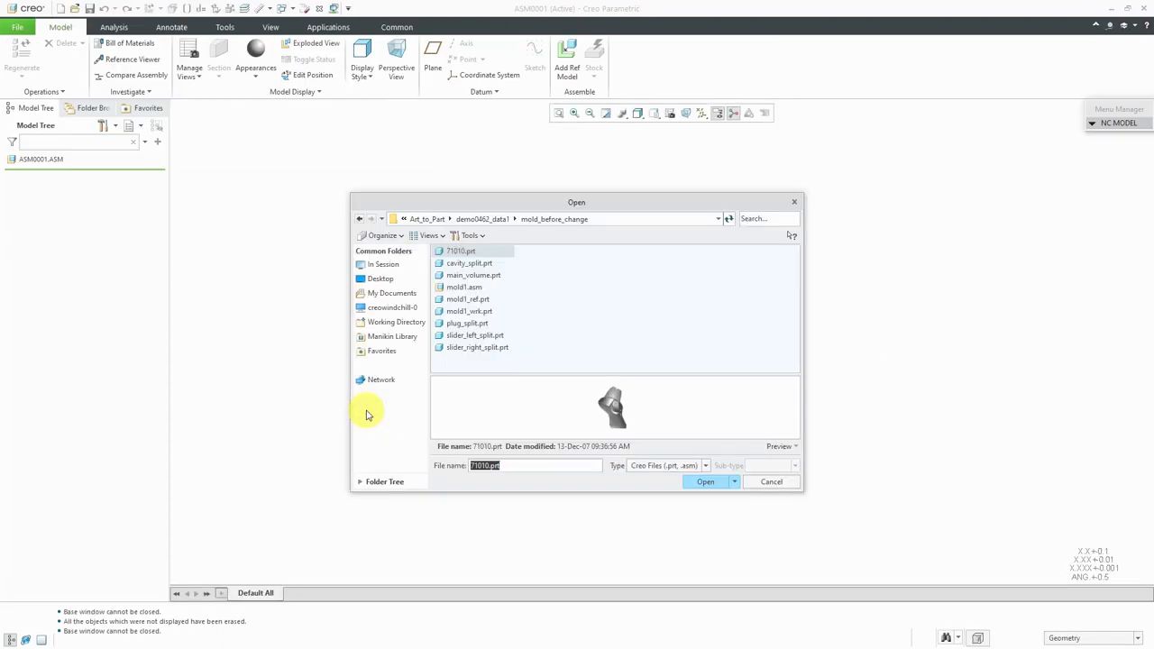
left_click(383, 264)
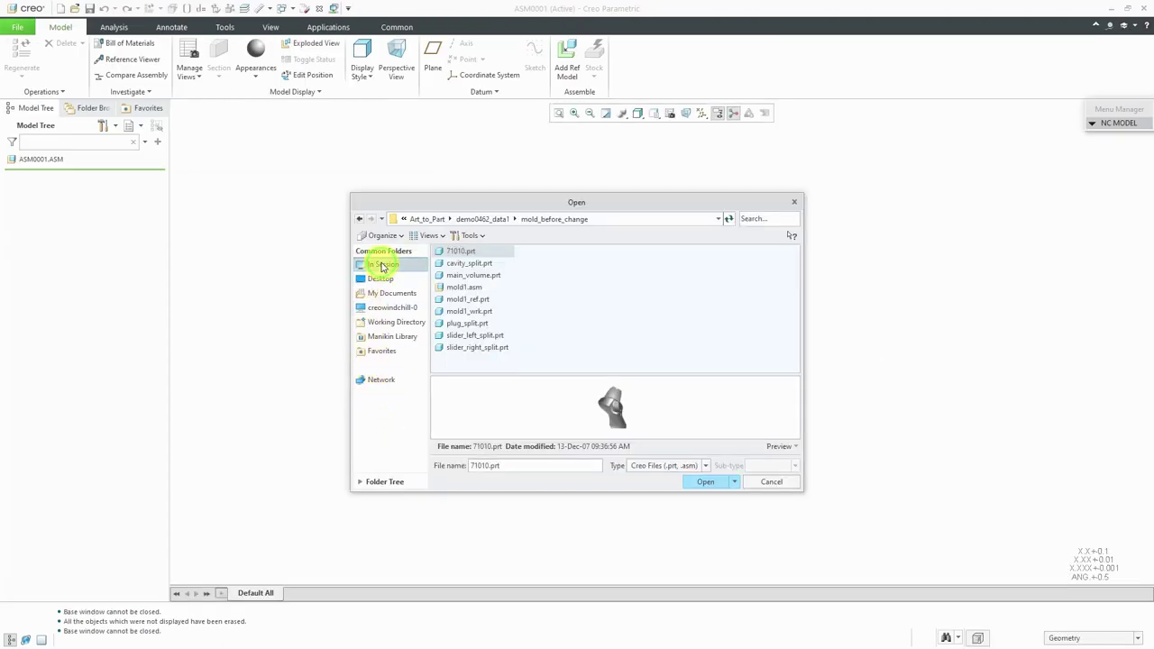
left_click(1118, 122)
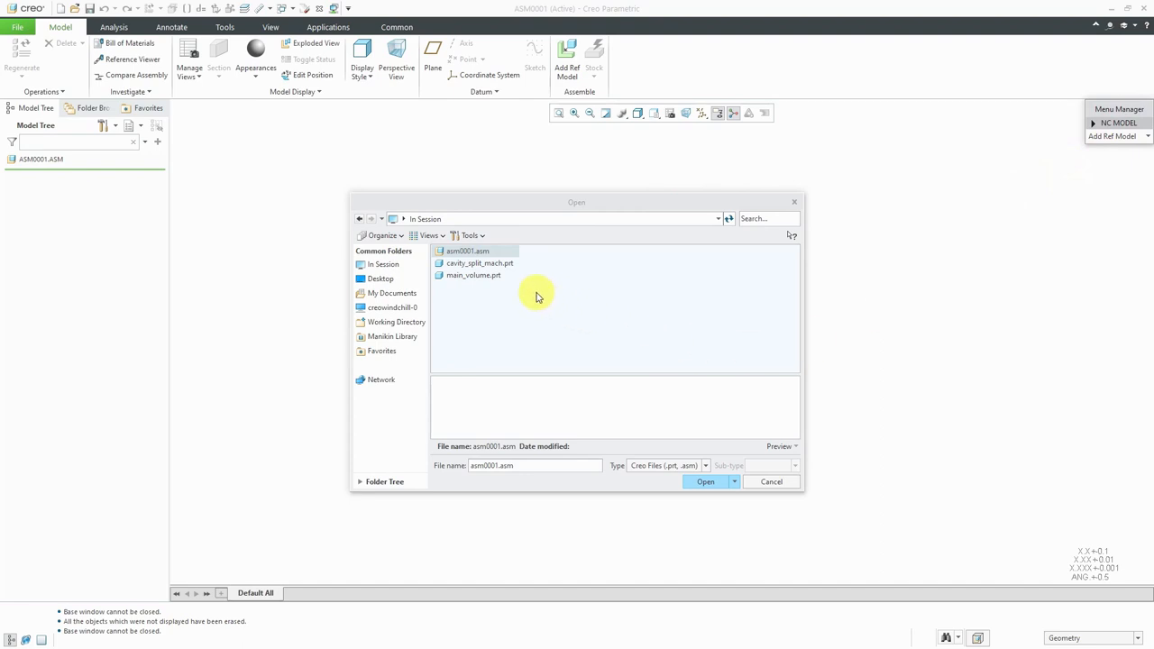
left_click(472, 275)
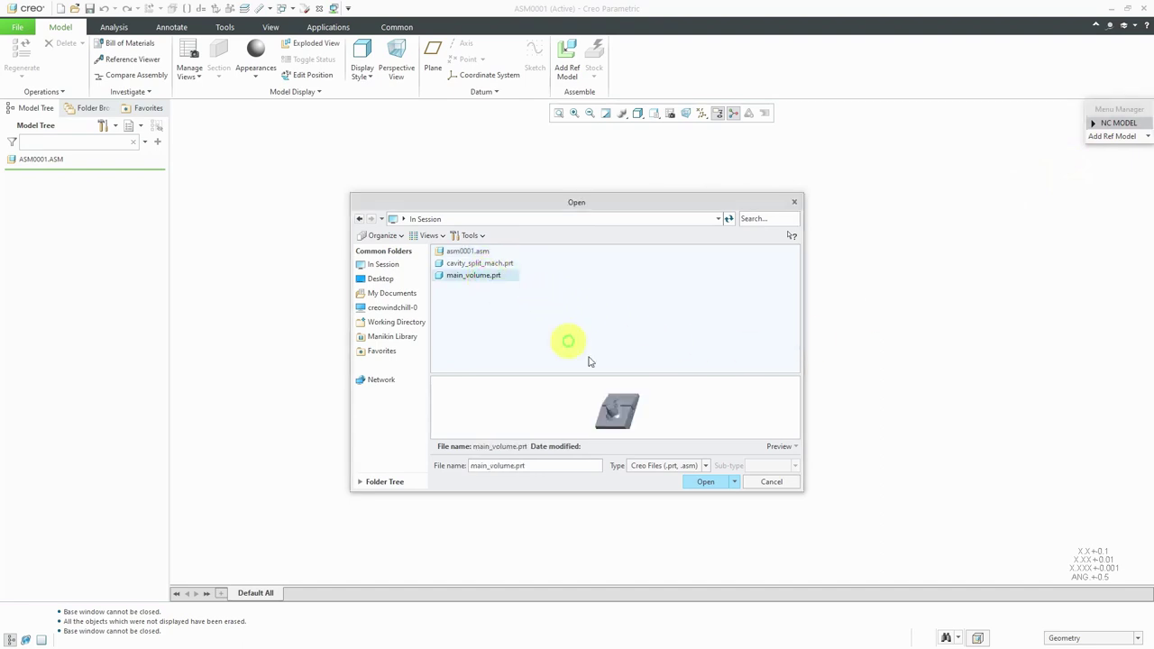
- Load main_volume into the assembly and start an automatic workpiece via Create Stock
left_click(707, 483)
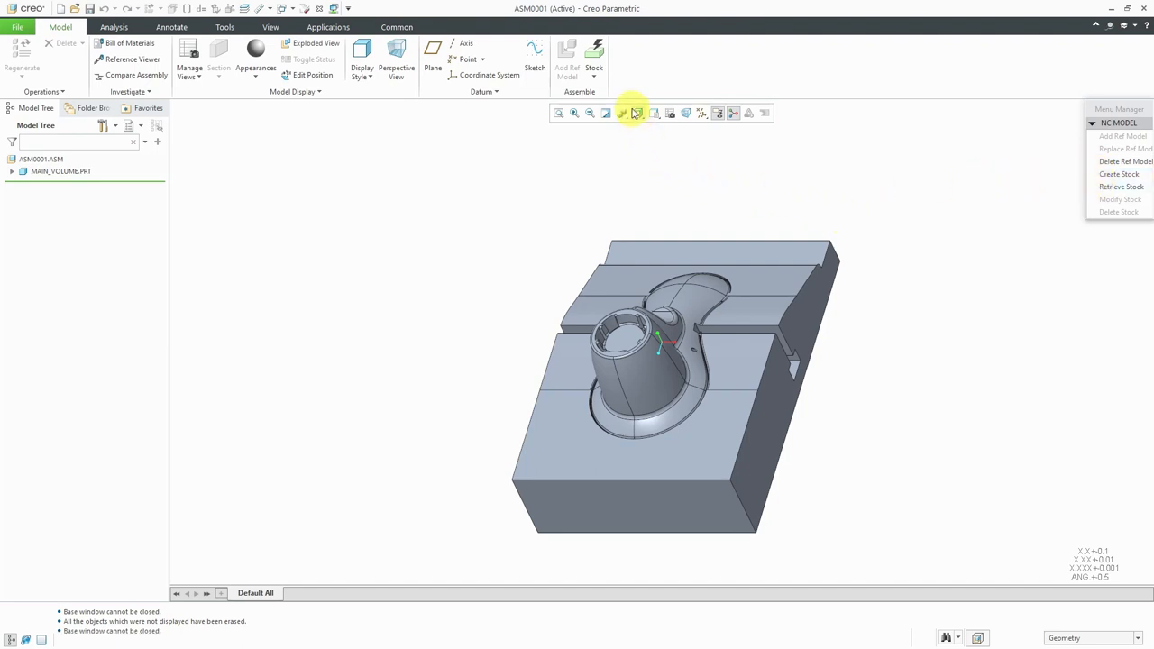
left_click(596, 74)
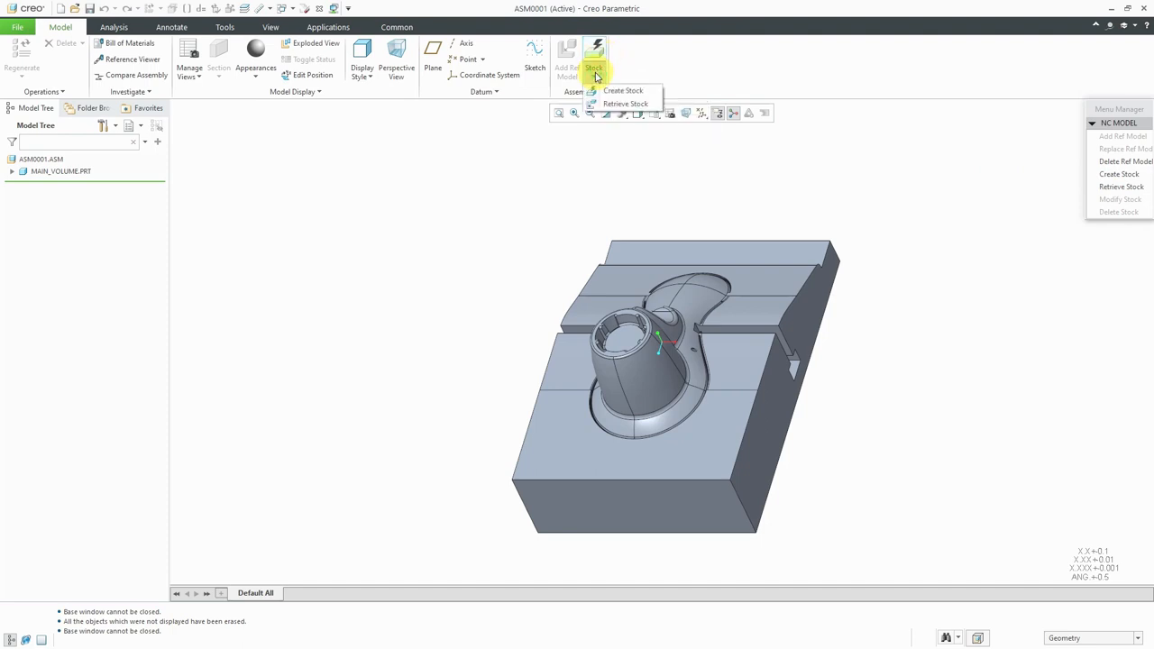
left_click(622, 90)
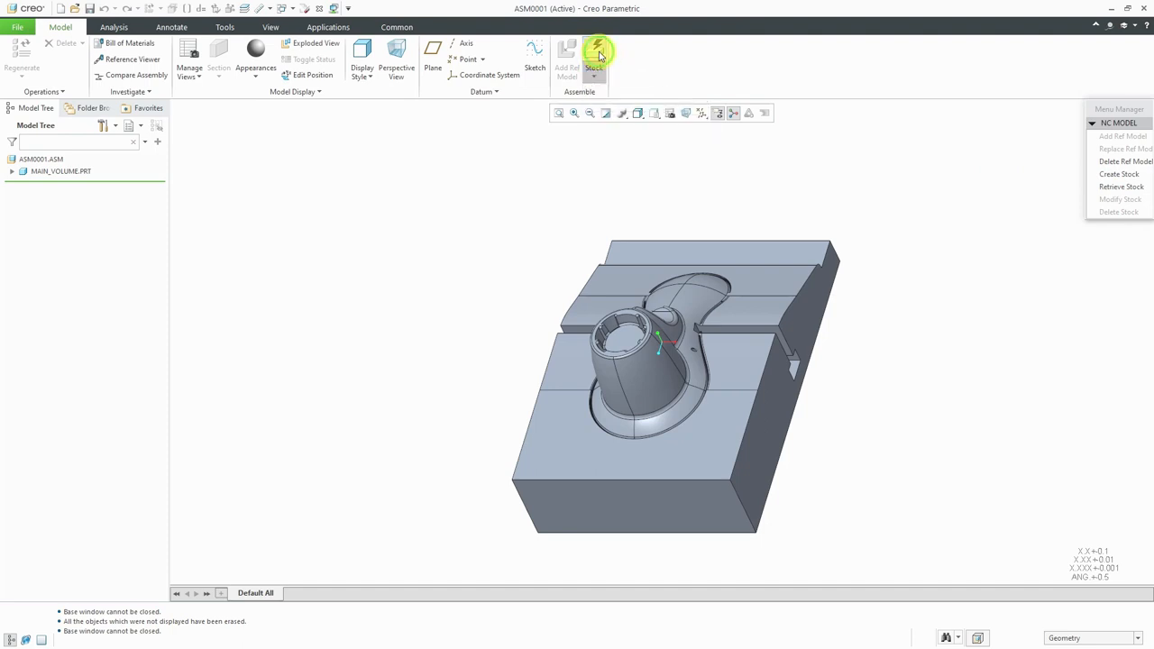
- Round the workpiece dimensions 9.75, 4.975 and 6.6562 up to 10, 5 and 7
mouse_move(622, 325)
middle_mouse_down()
mouse_move(521, 282)
mouse_move(490, 292)
mouse_move(501, 293)
middle_mouse_up()
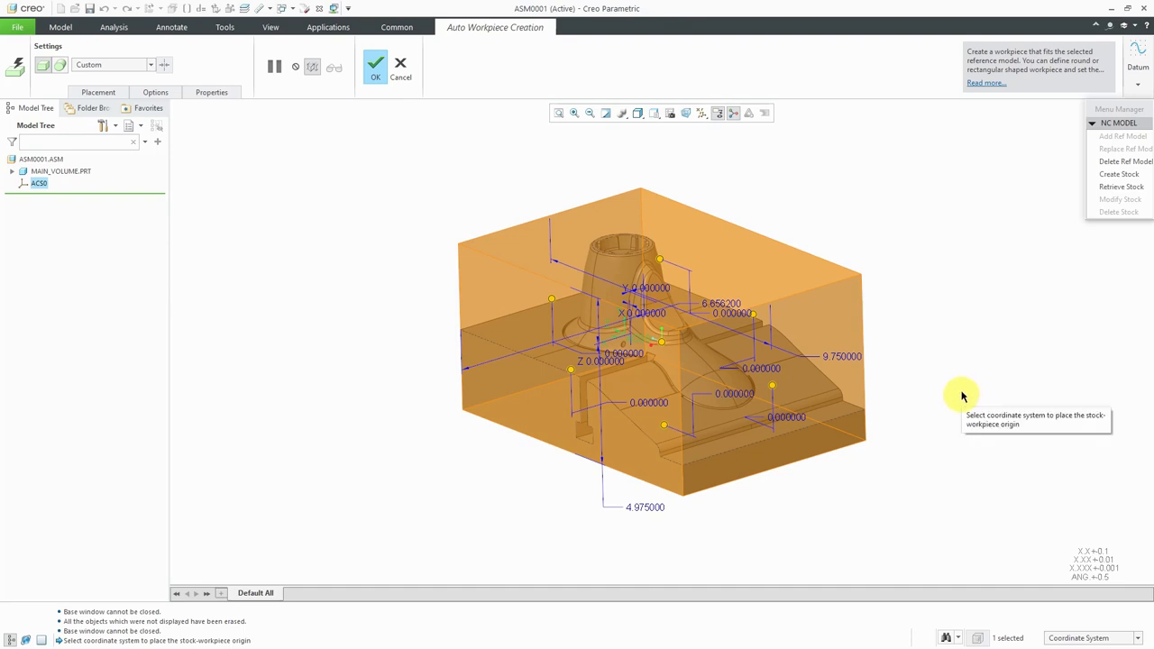
double_click(848, 364)
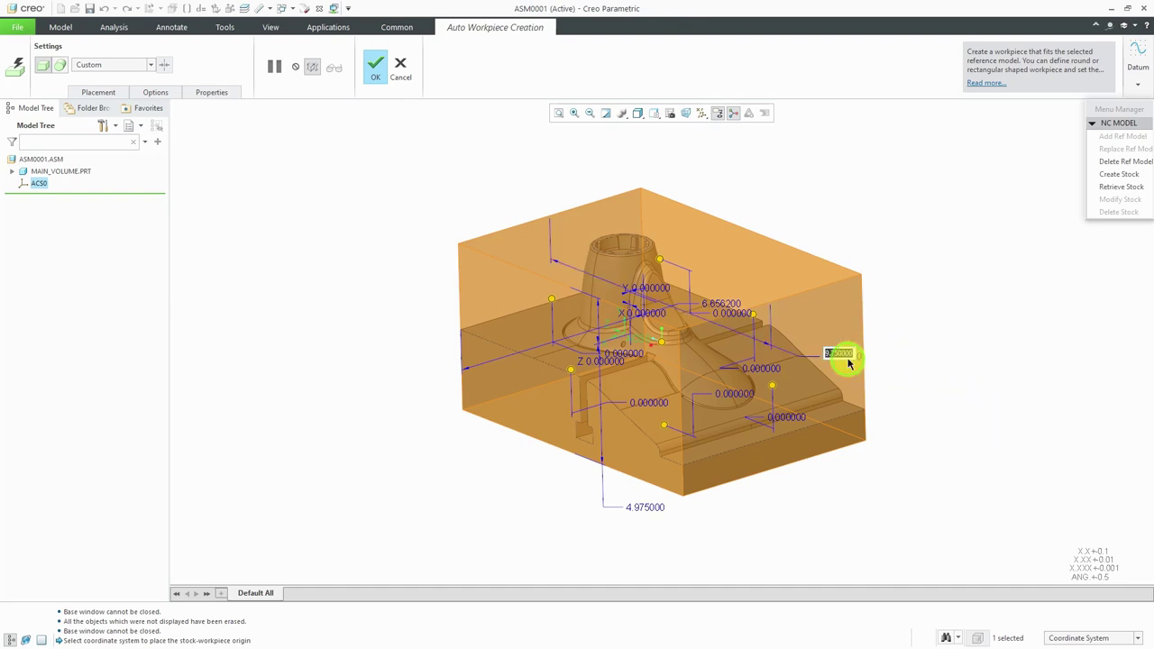
type("10")
middle_click(919, 365)
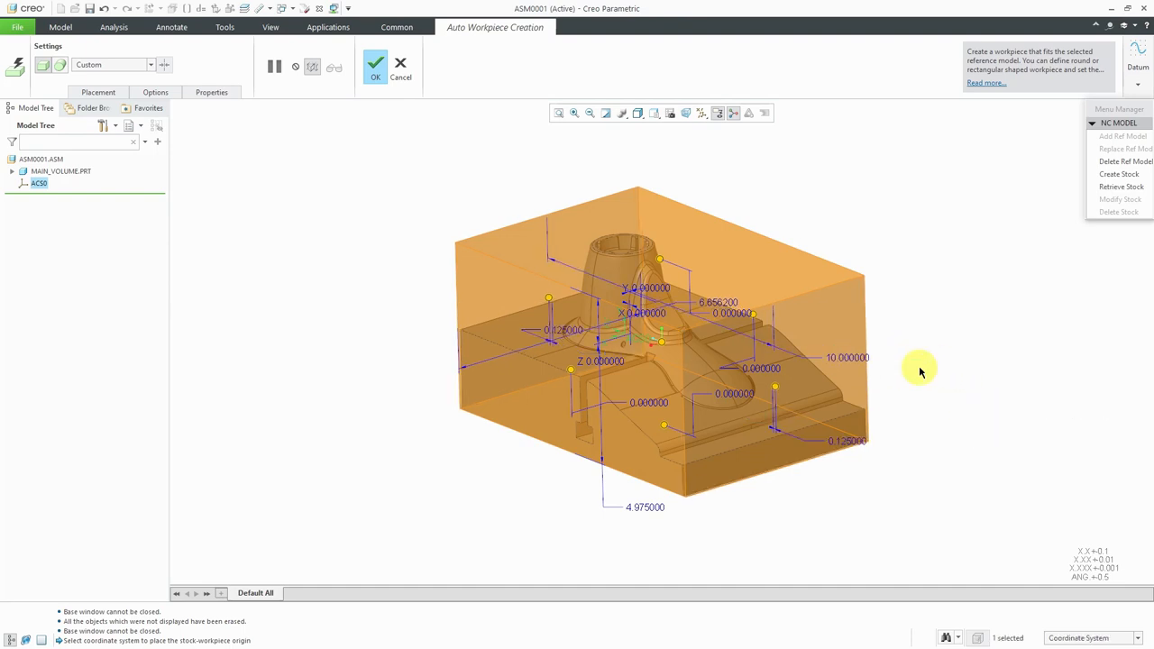
double_click(645, 507)
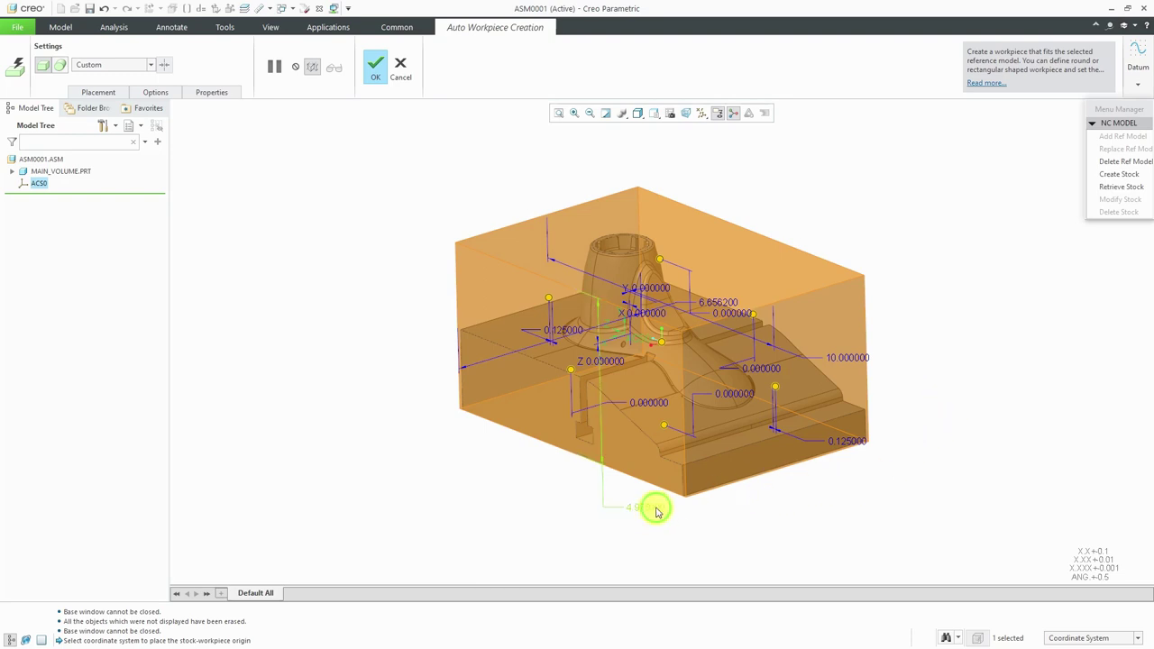
type("5")
middle_click(558, 554)
middle_click_drag(723, 499, 695, 478)
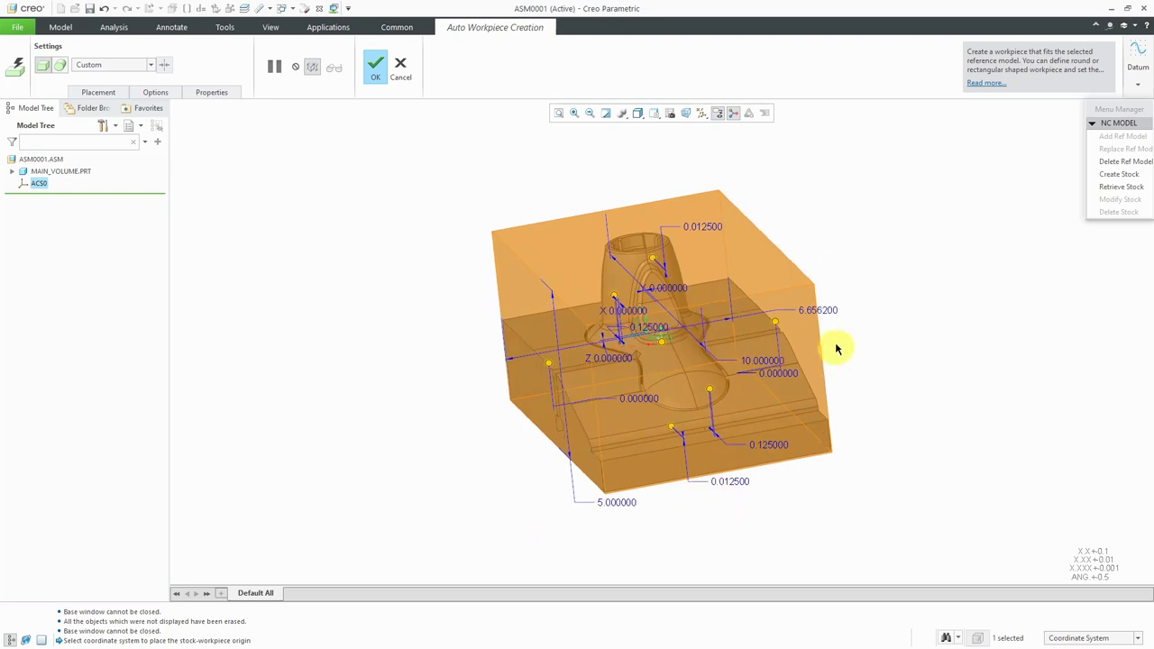
double_click(816, 310)
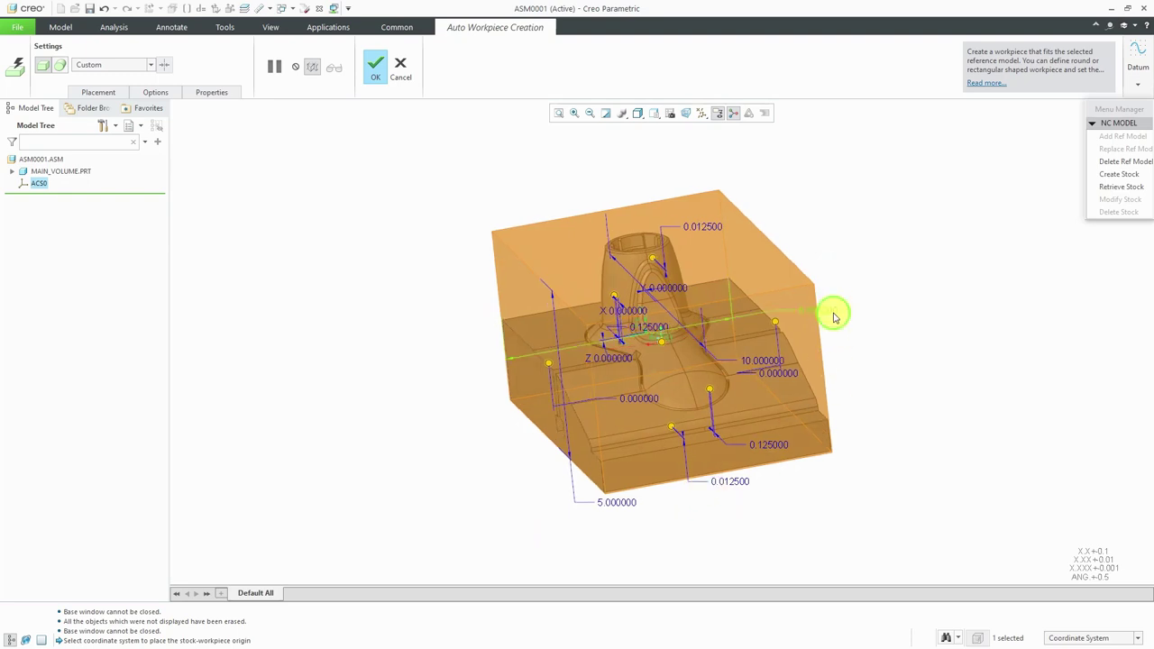
type("7")
middle_click(933, 377)
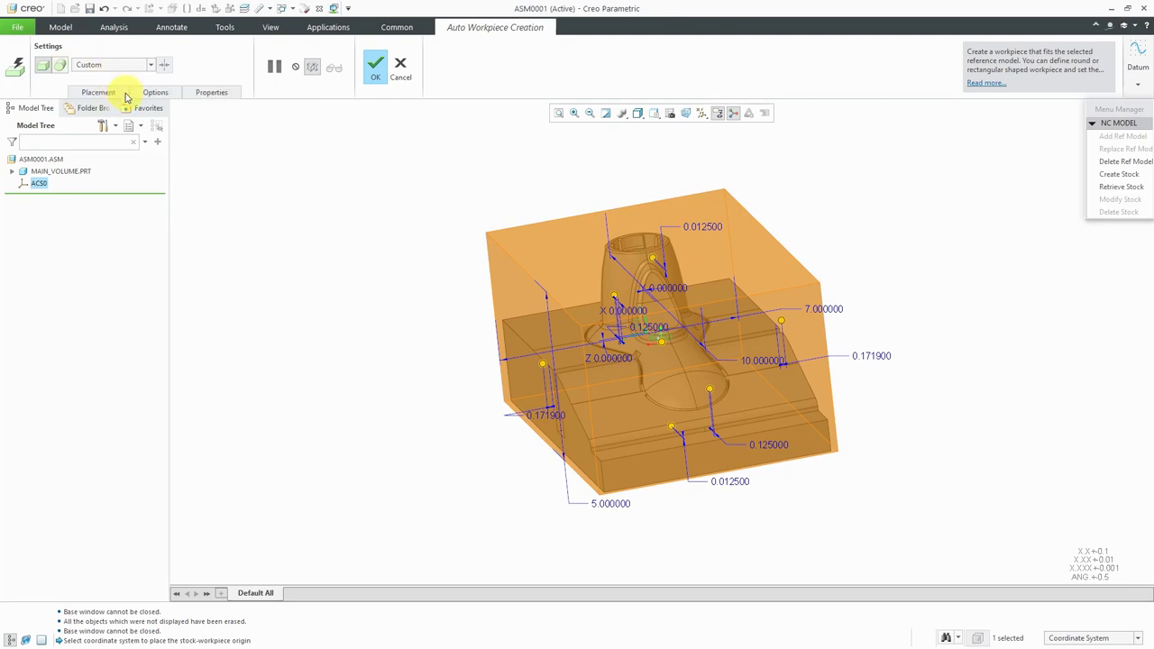
- Switch the workpiece units to millimeters and set the 177.8 dimension to 200, editing the 127 dimension too
left_click(153, 93)
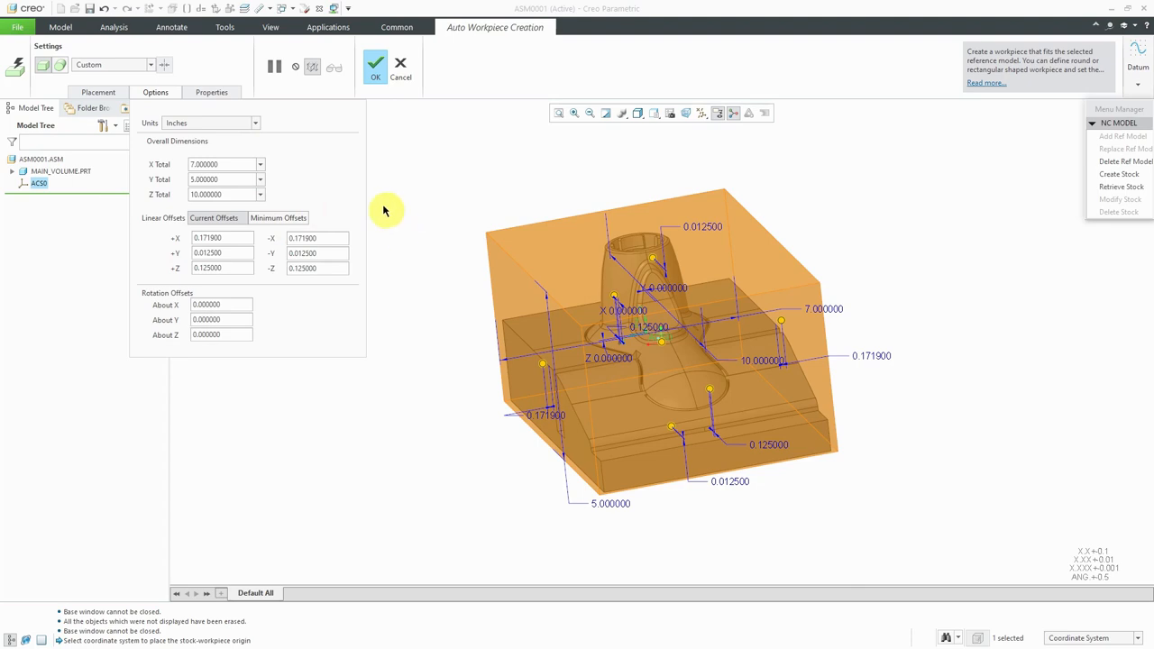
left_click(256, 125)
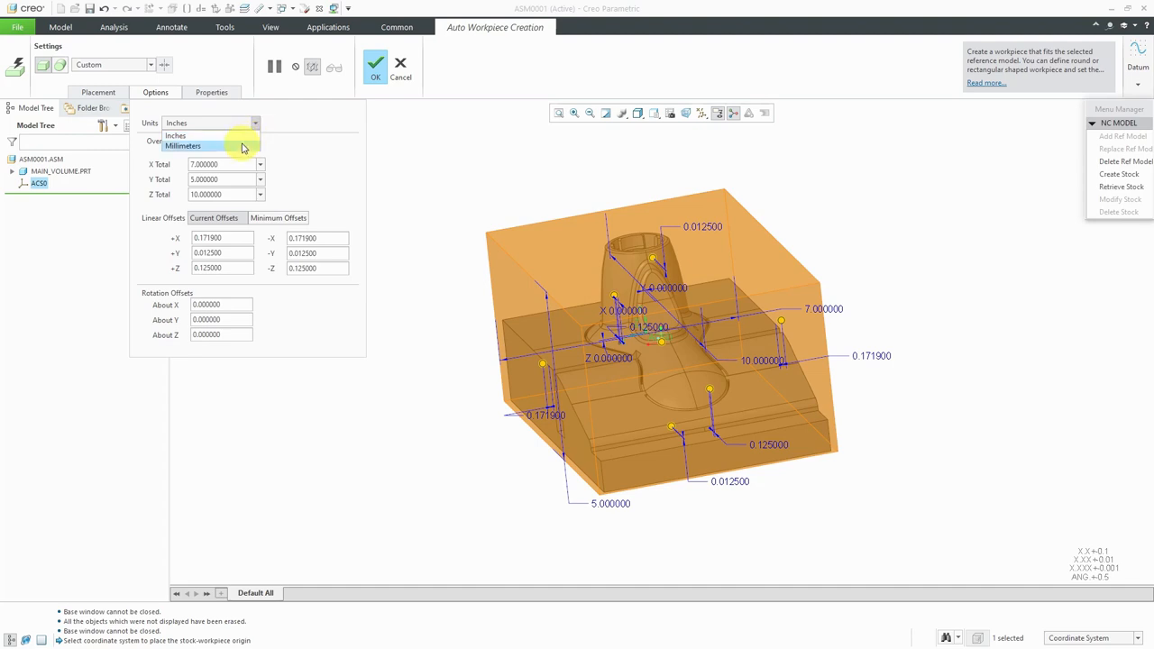
left_click(242, 146)
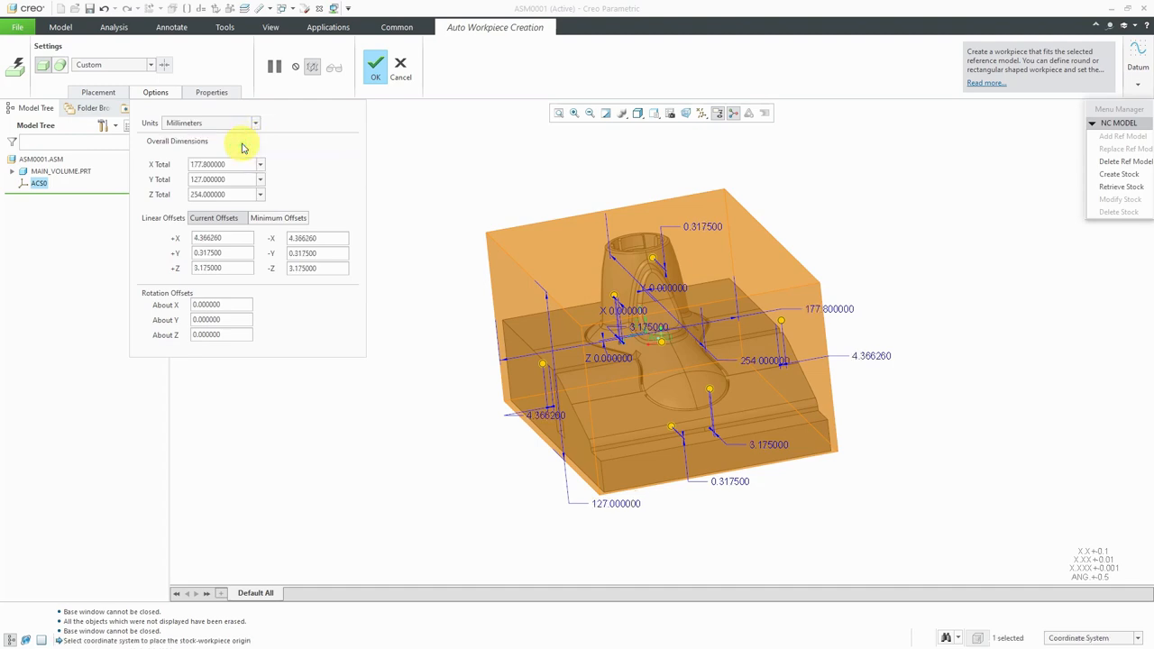
double_click(828, 309)
type("2")
key("Return")
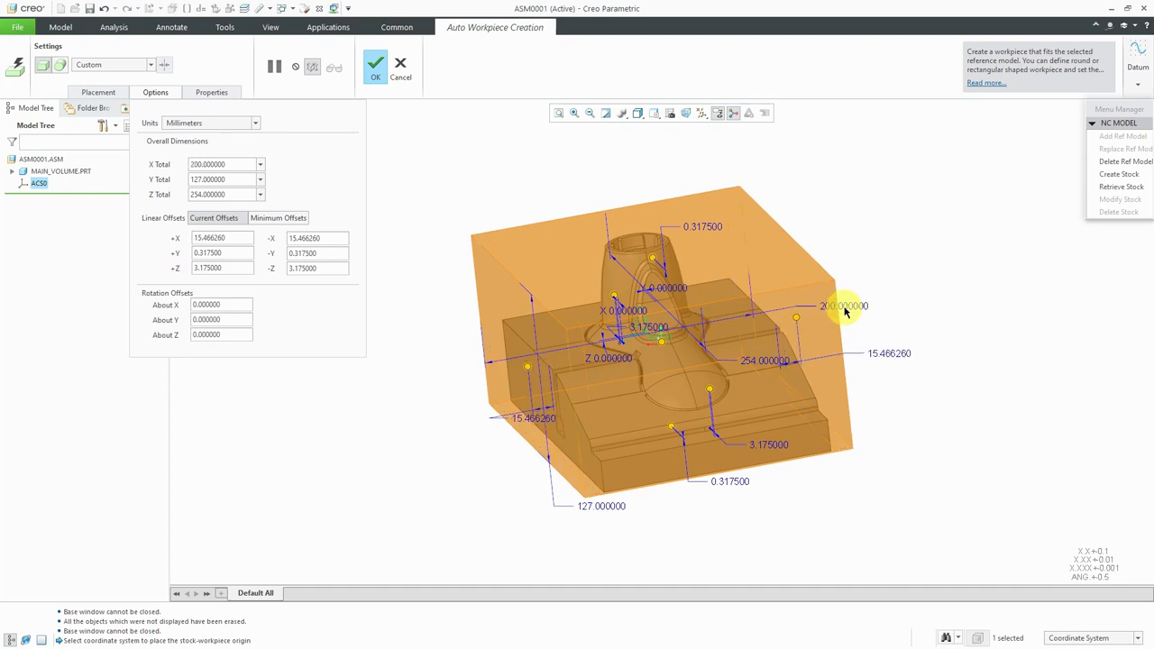
middle_click_drag(713, 406, 729, 415)
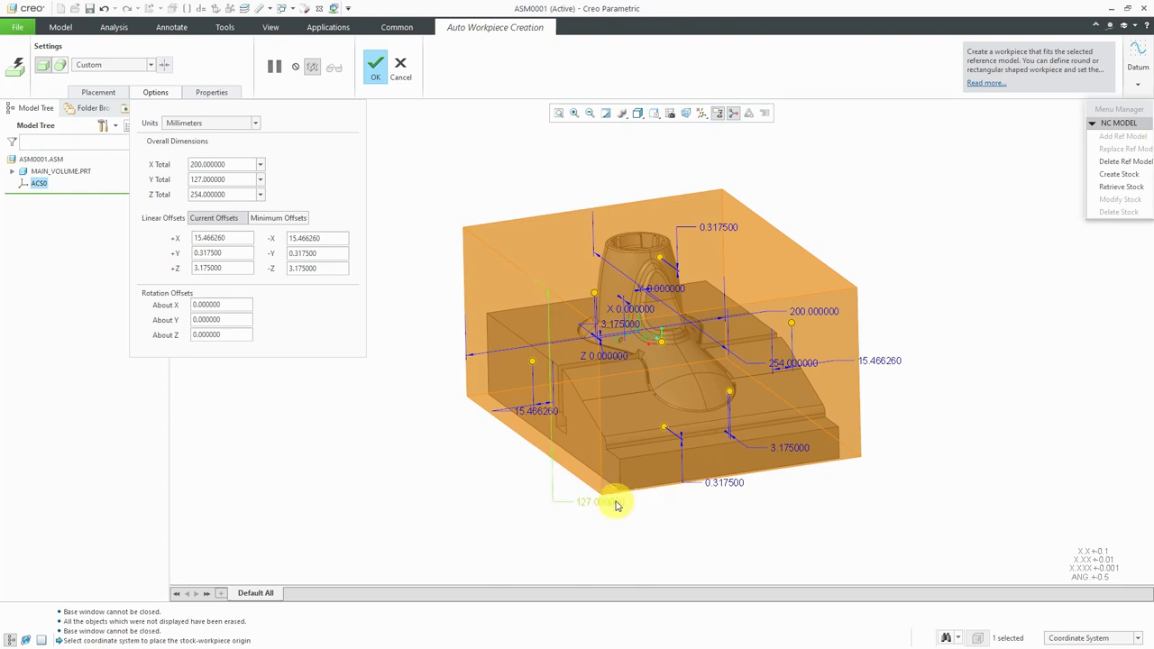
double_click(595, 501)
type("126")
type(".365")
key("Return")
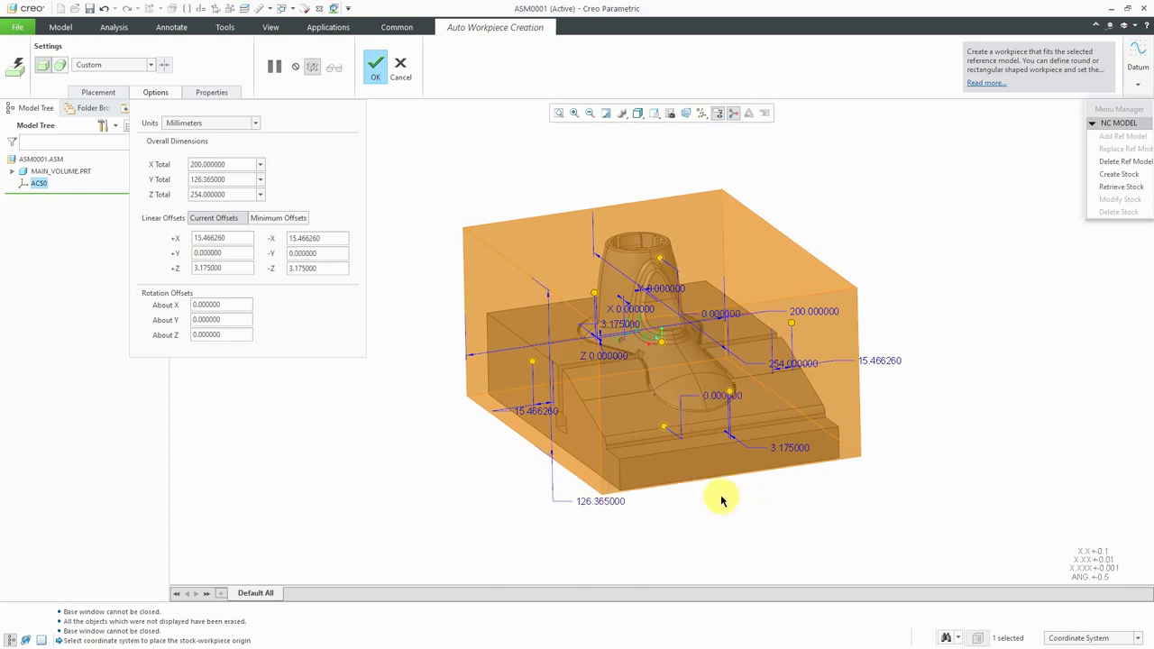
- Set the workpiece Z Total to 275 and Y Total to 150 in the creation options
mouse_move(722, 501)
middle_mouse_down()
mouse_move(701, 510)
mouse_move(735, 476)
mouse_move(769, 490)
mouse_move(776, 505)
mouse_move(764, 510)
middle_mouse_up()
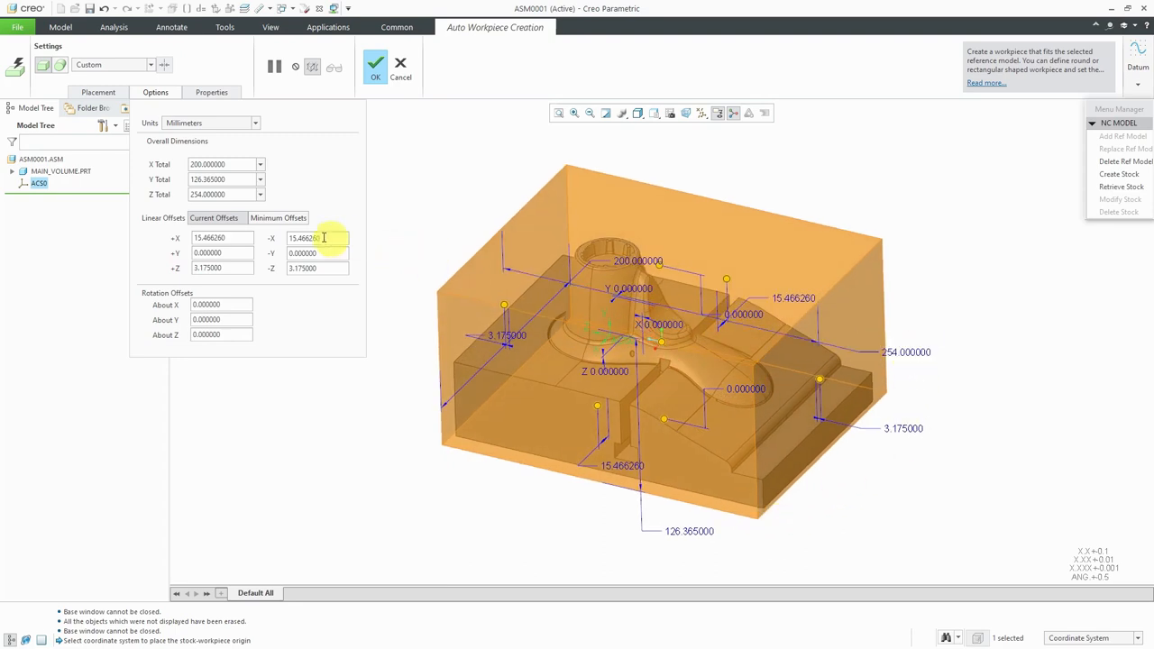
double_click(207, 195)
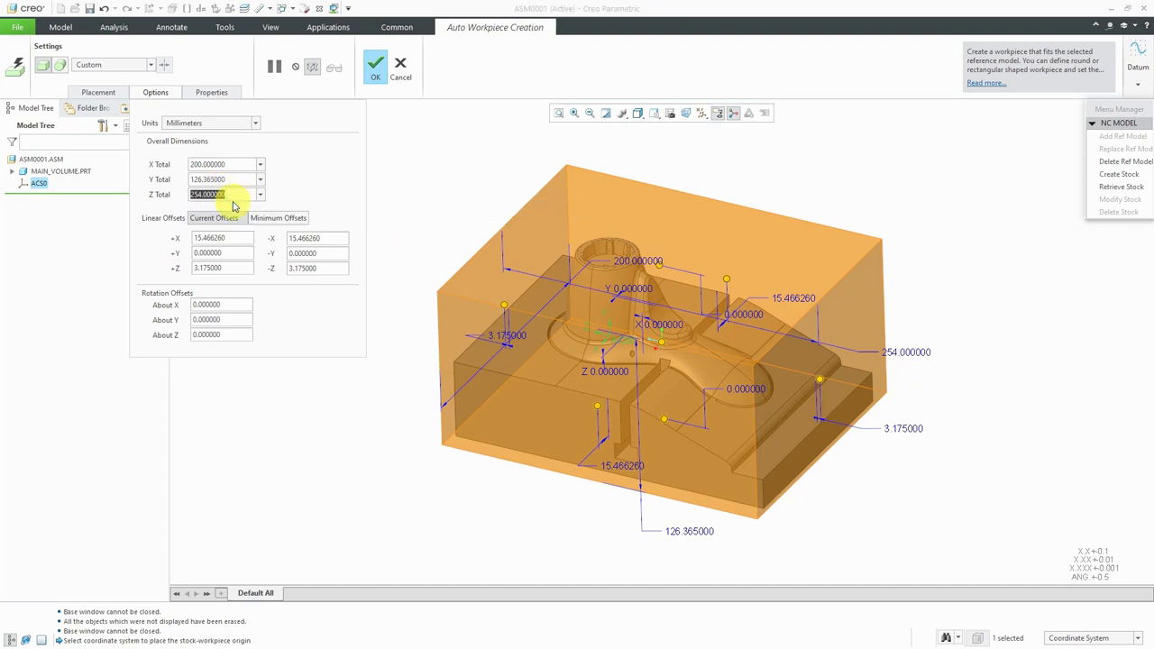
type("275")
key("Return")
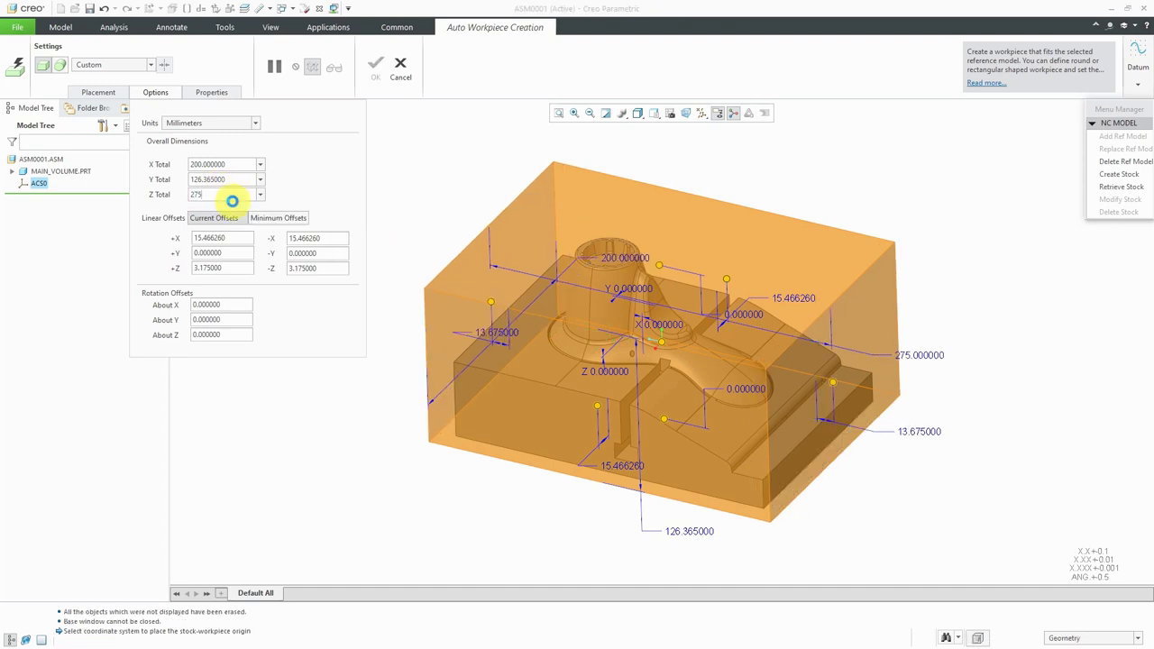
double_click(216, 179)
type("150")
key("Return")
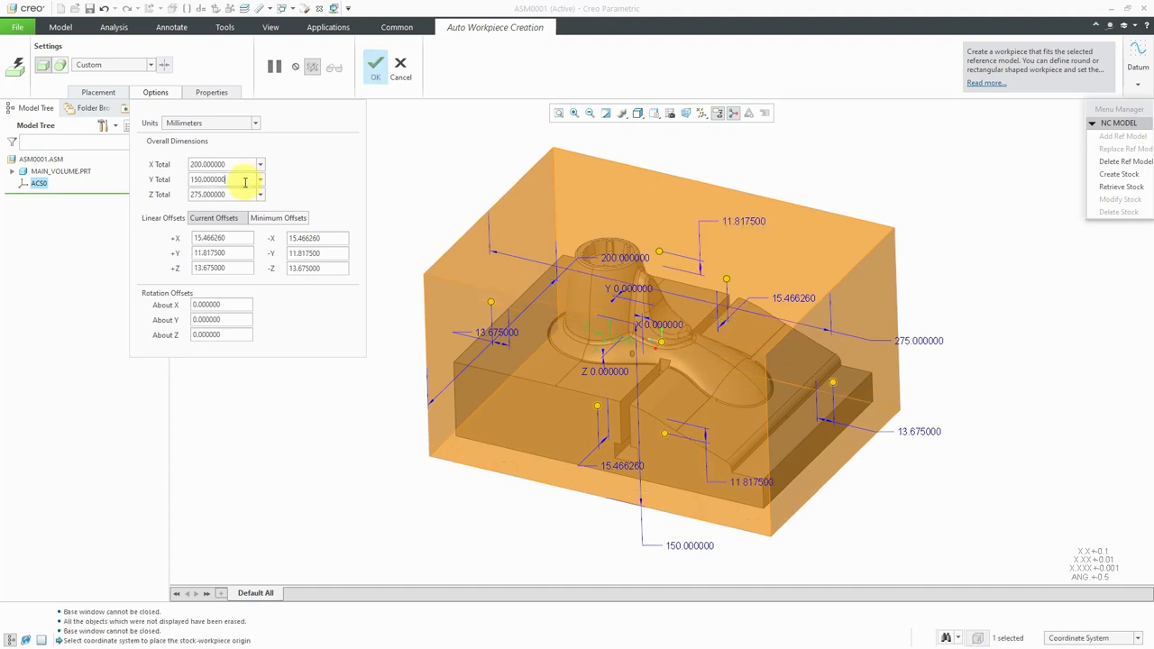
- Confirm the workpiece, then create a new Manufacturing NC assembly named mfg0001
left_click(375, 72)
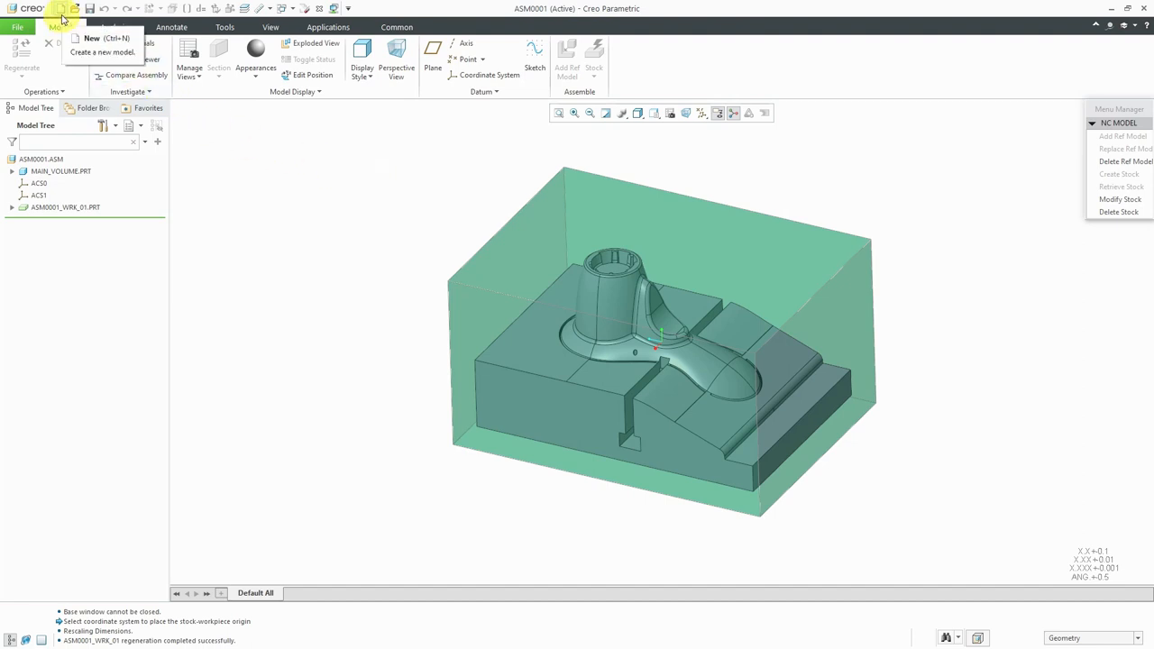
left_click(61, 8)
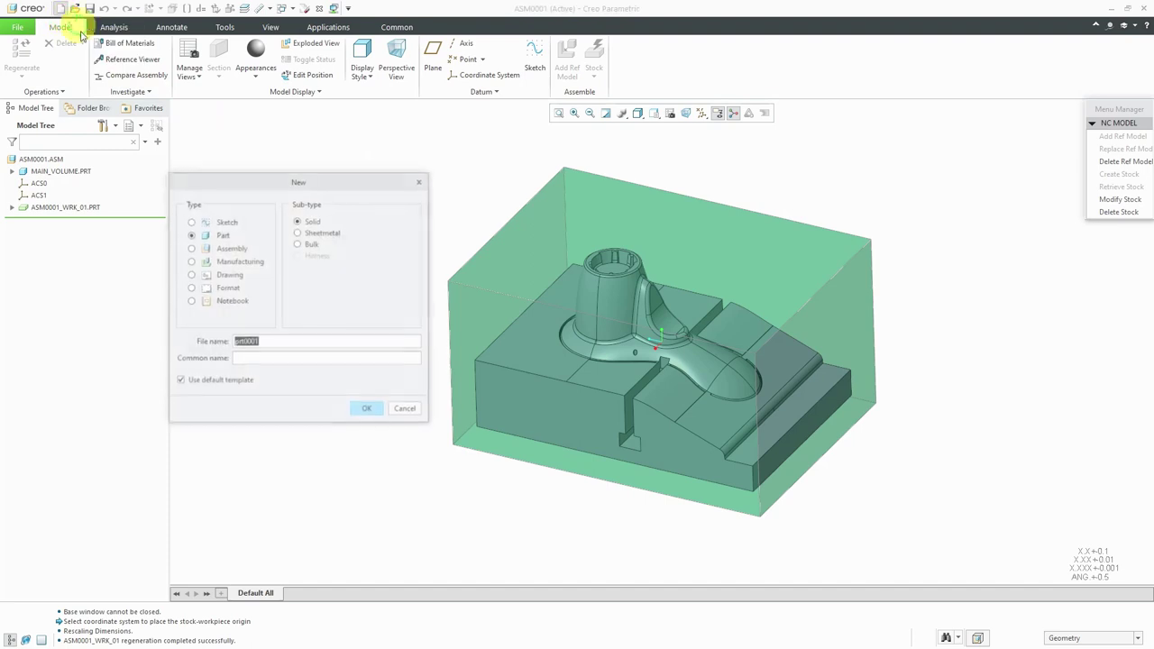
left_click(241, 262)
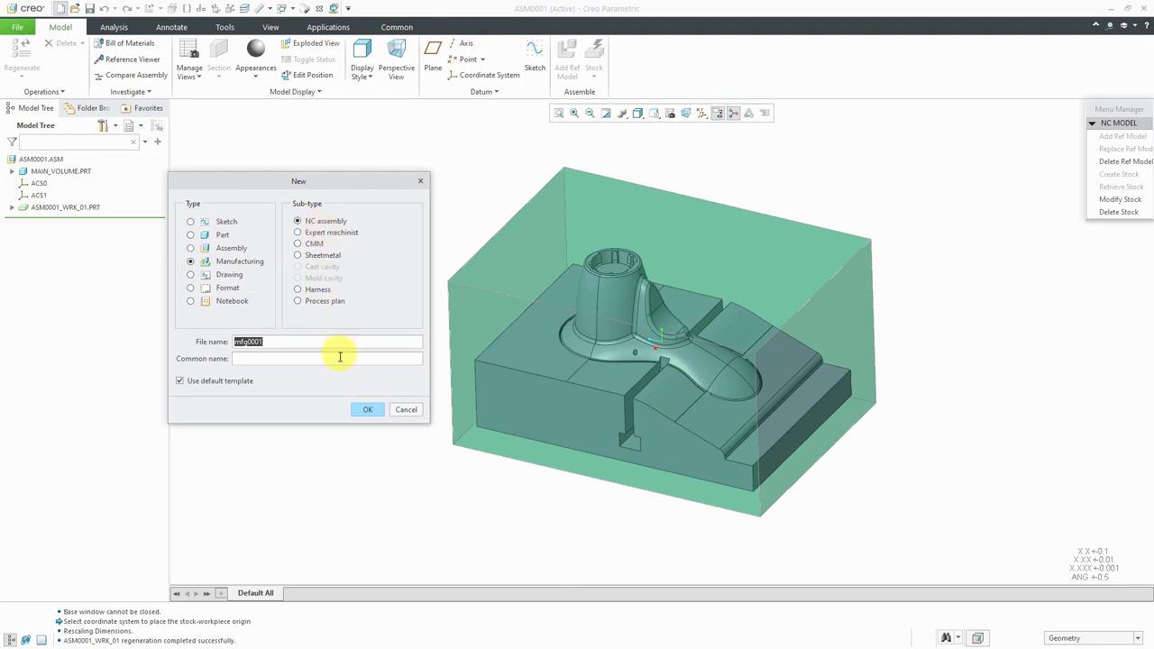
left_click(367, 410)
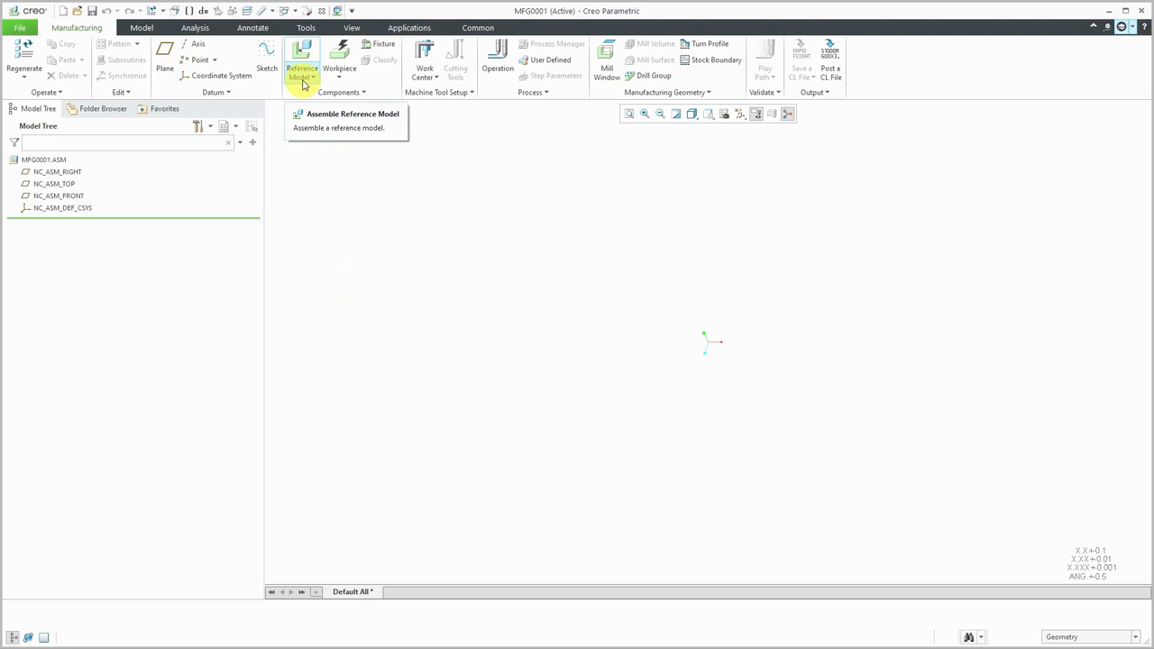
left_click(304, 79)
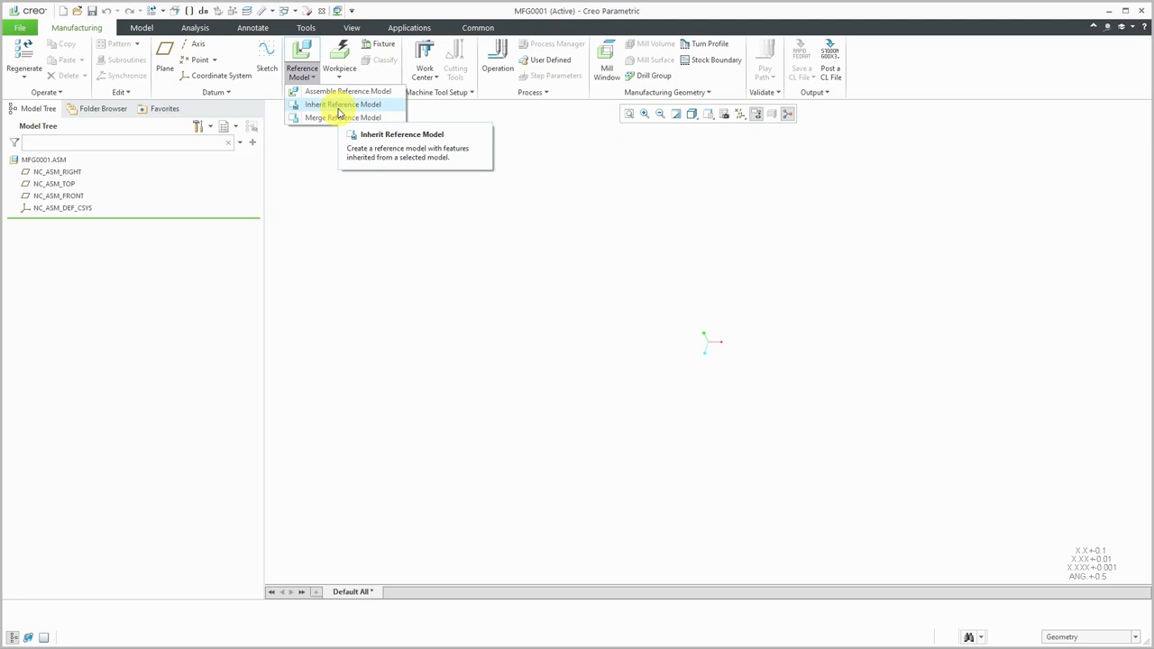
left_click(343, 79)
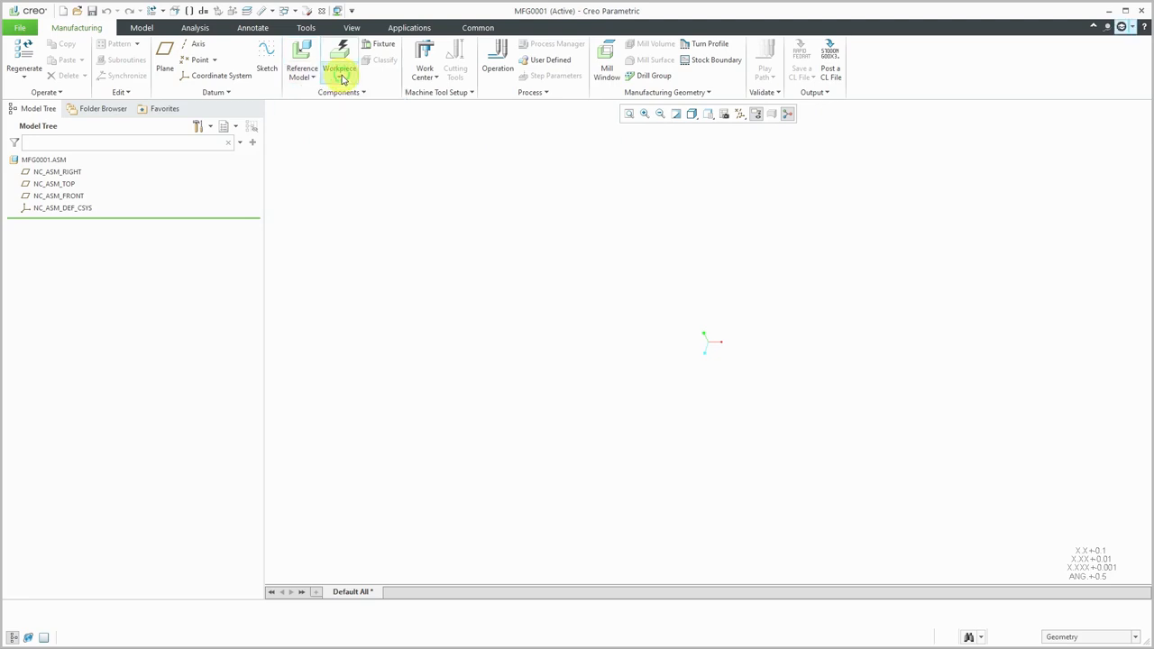
left_click(343, 79)
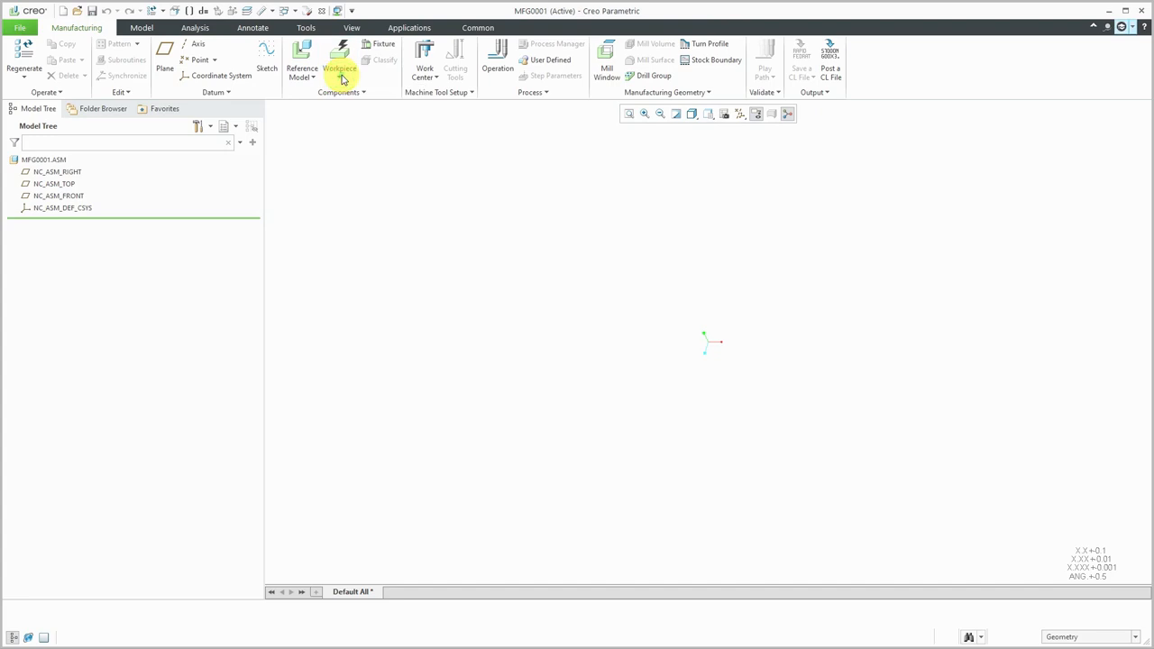
- Bring up the Components dropdown for adding a manufacturing assembly
left_click(351, 94)
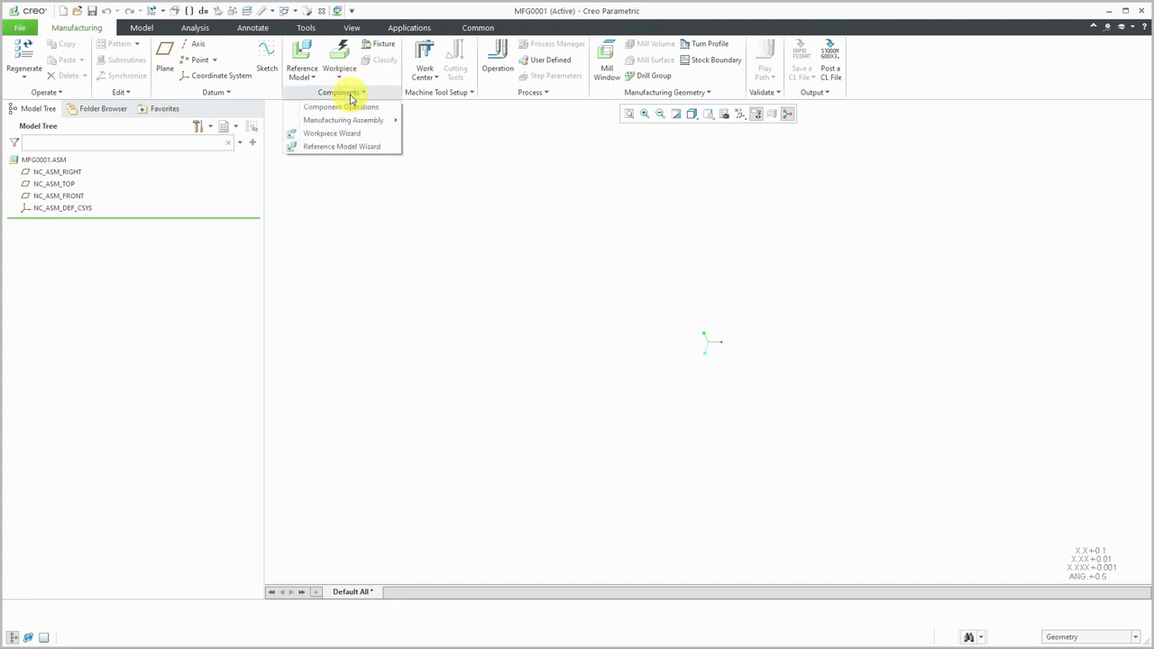
mouse_move(344, 120)
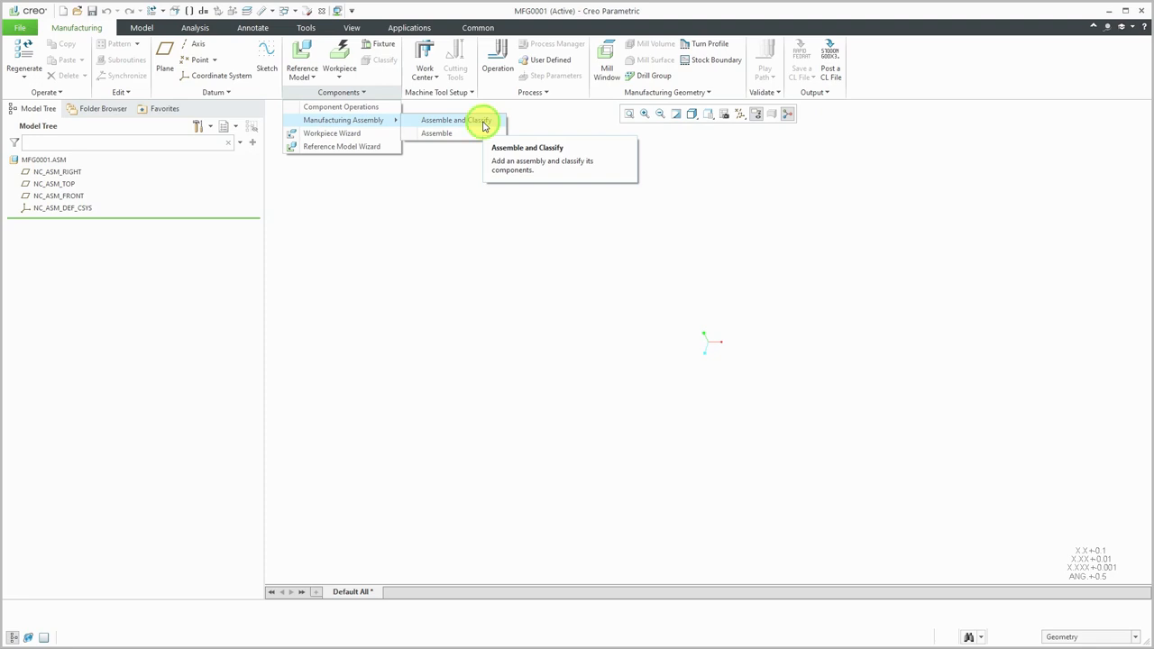
- Assemble and classify asm0001.asm from In Session, fixed with the Default Constraint
left_click(485, 123)
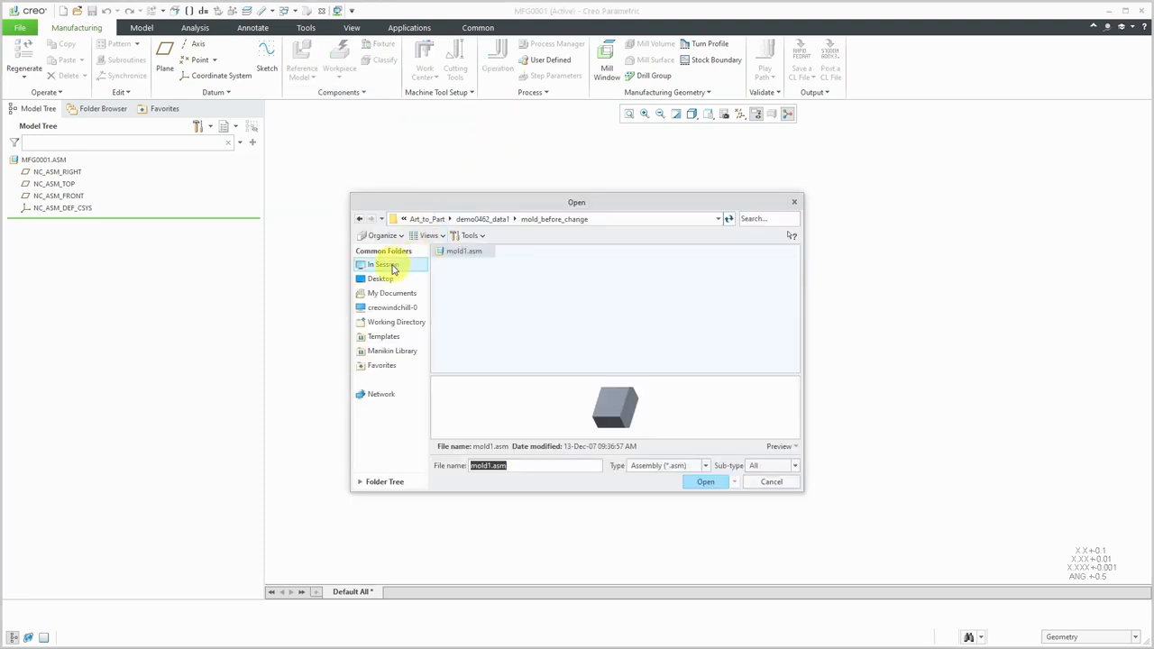
left_click(383, 264)
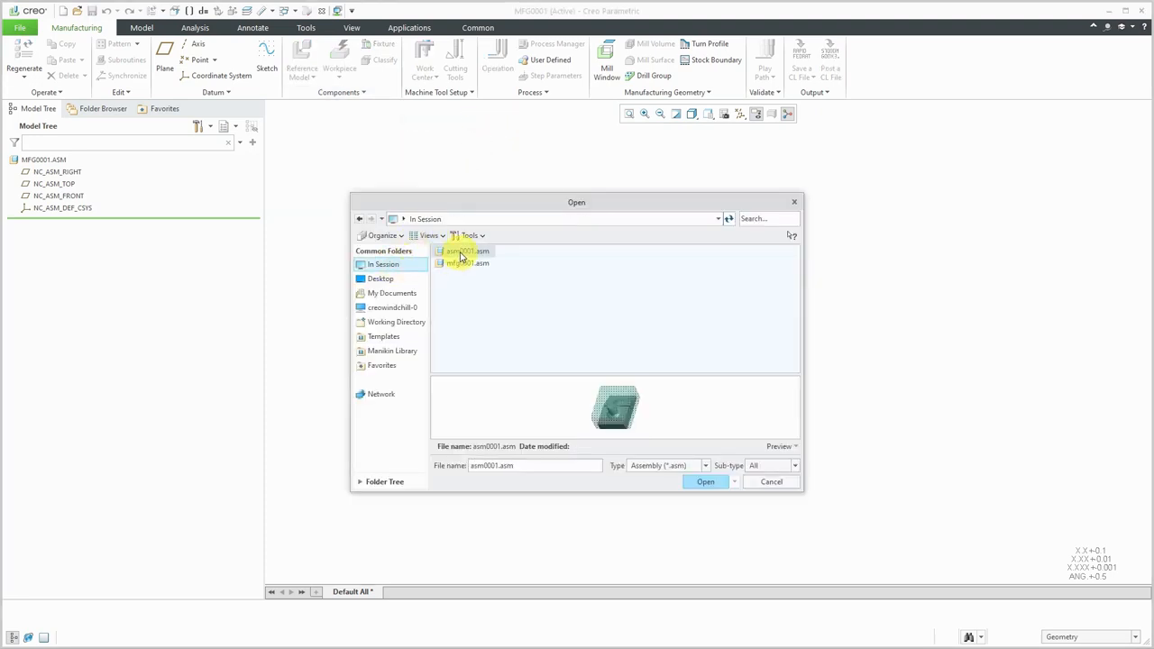
left_click(703, 485)
left_click(668, 399)
right_click(455, 325)
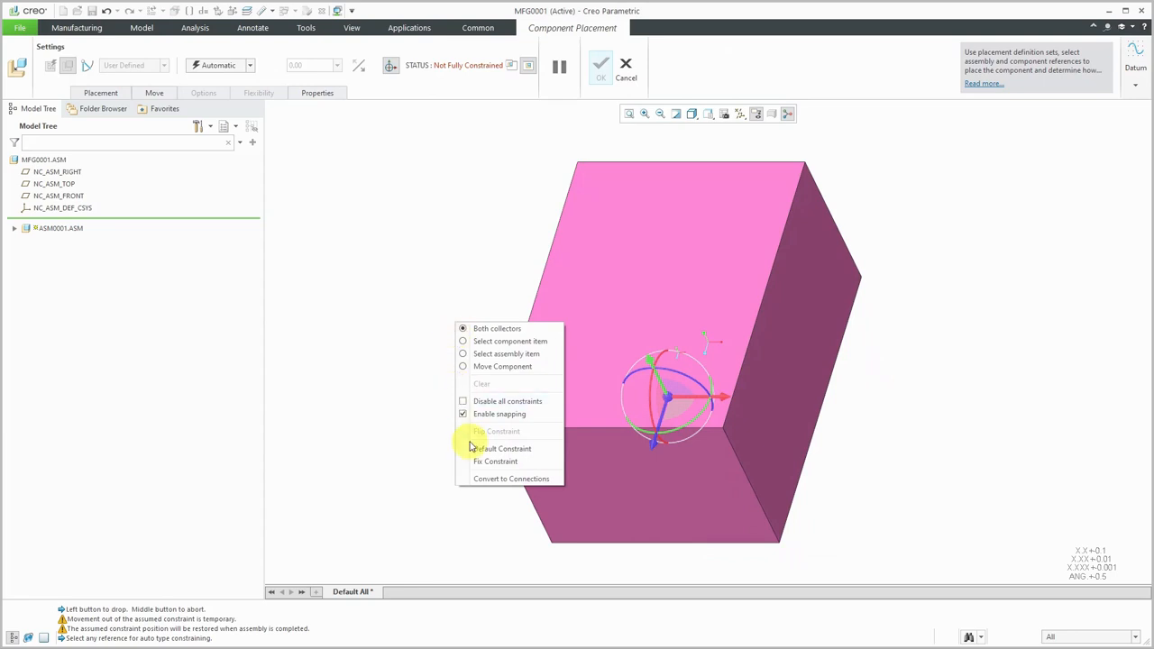
left_click(503, 448)
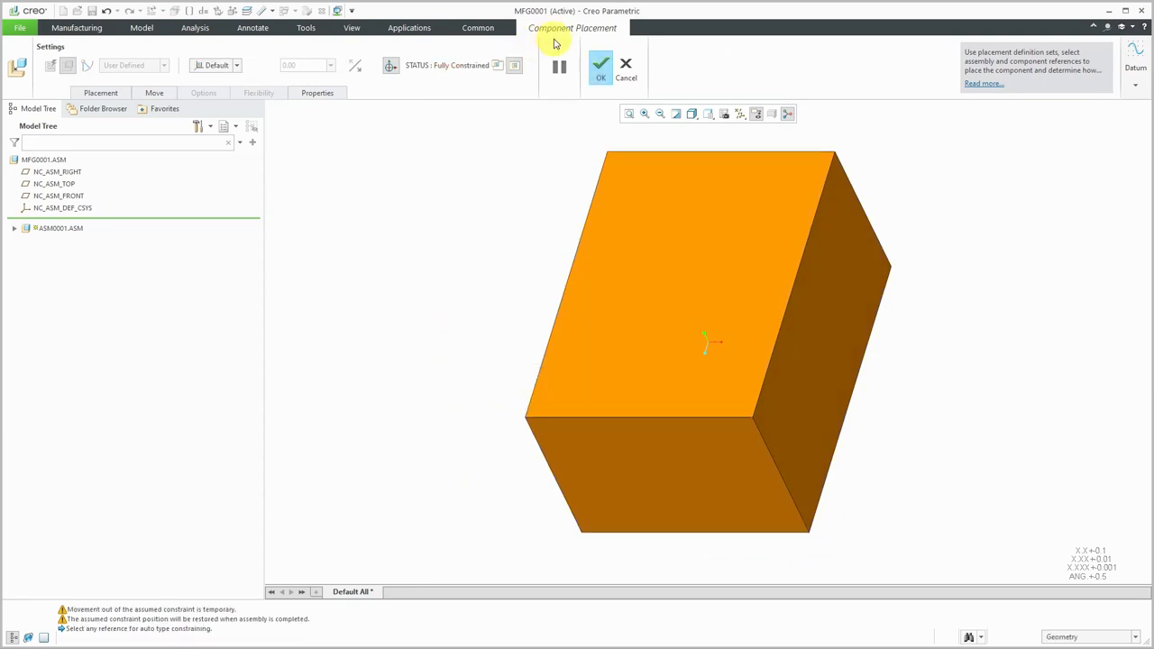
left_click(600, 70)
middle_click_drag(626, 250, 505, 236)
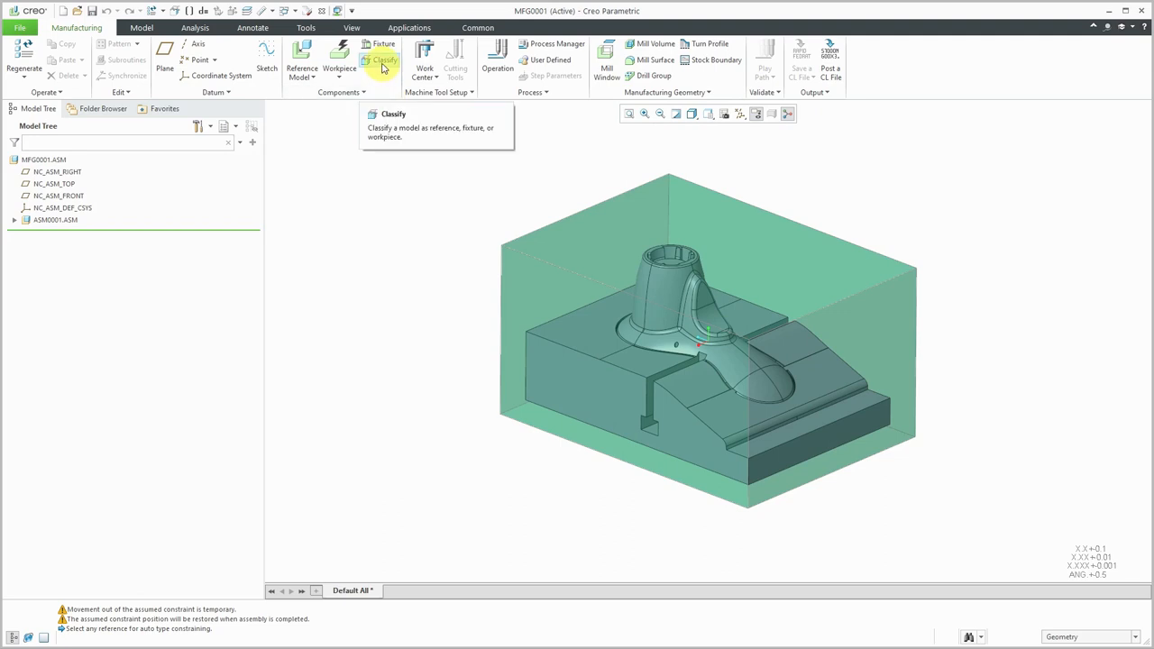
- Reclassify the green ASM0001_WRK_01 box as the Workpiece
left_click(384, 66)
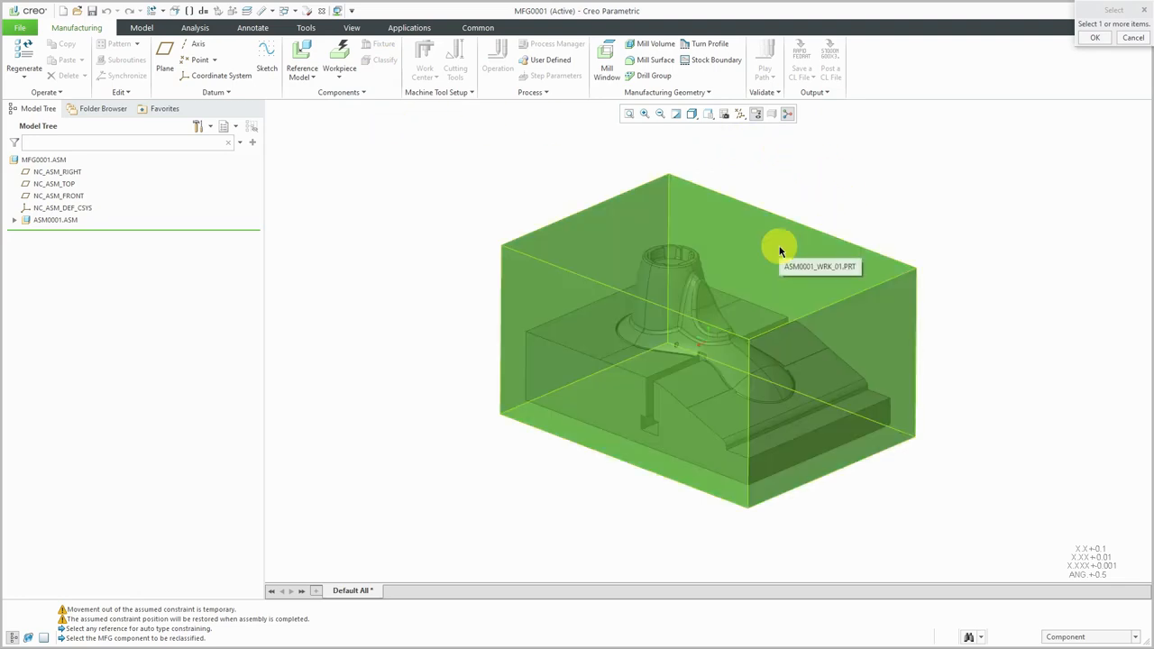
left_click(781, 249)
middle_click(839, 186)
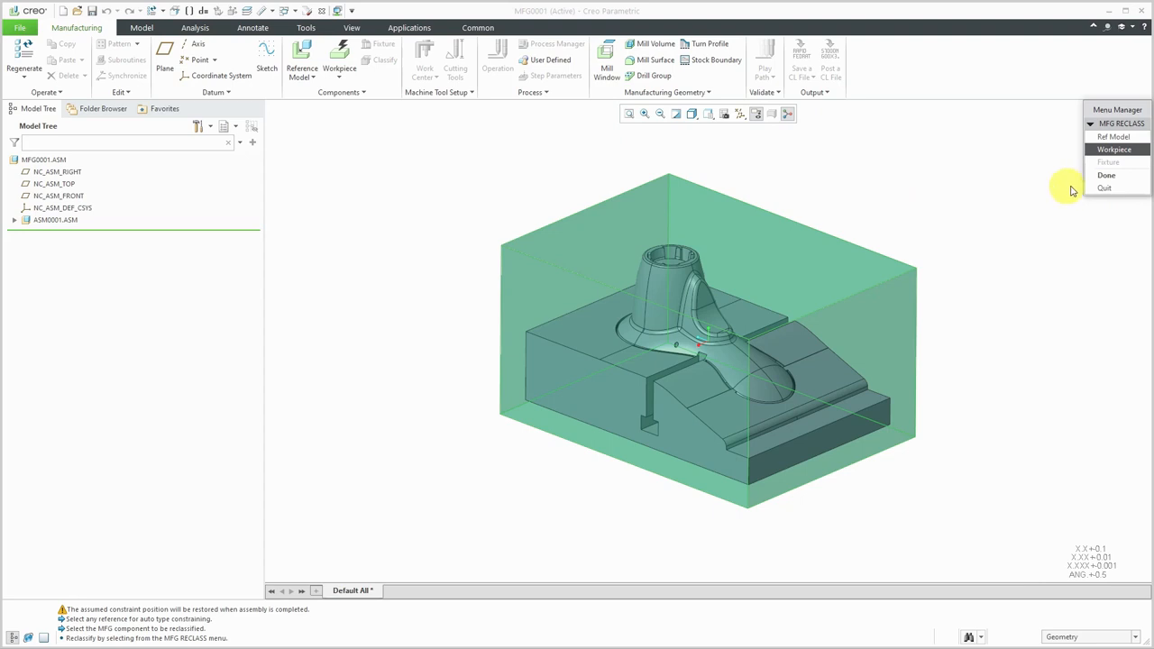
left_click(1102, 188)
middle_click(1046, 185)
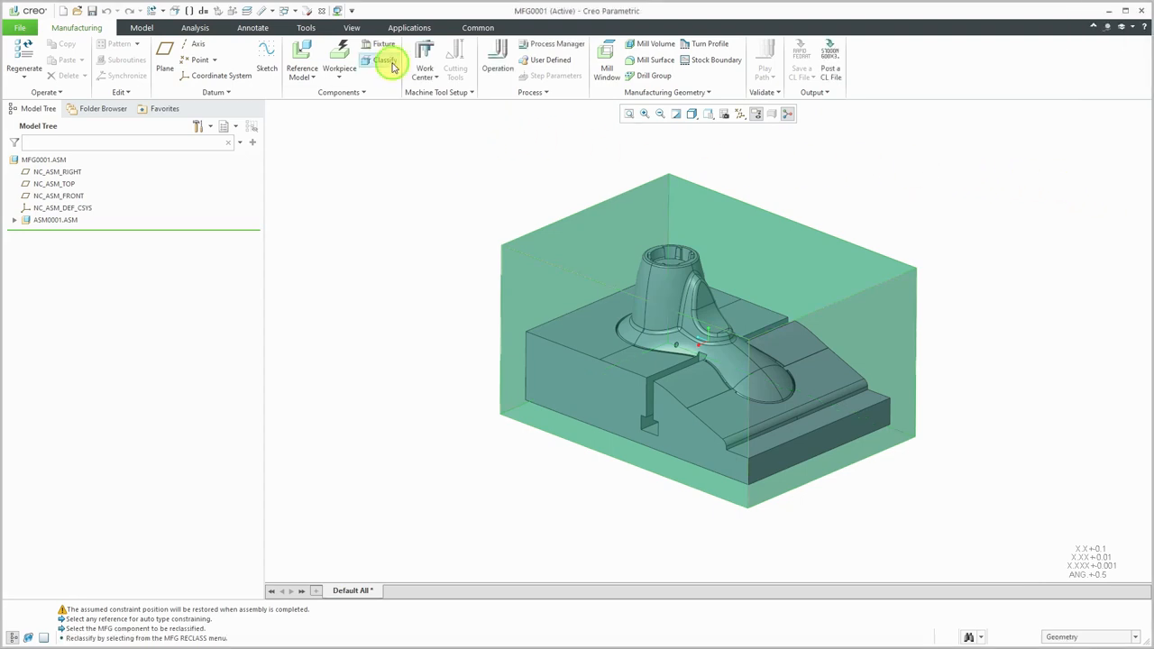
- Reclassify MAIN_VOLUME.PRT inside ASM0001 as the Ref Model
left_click(384, 60)
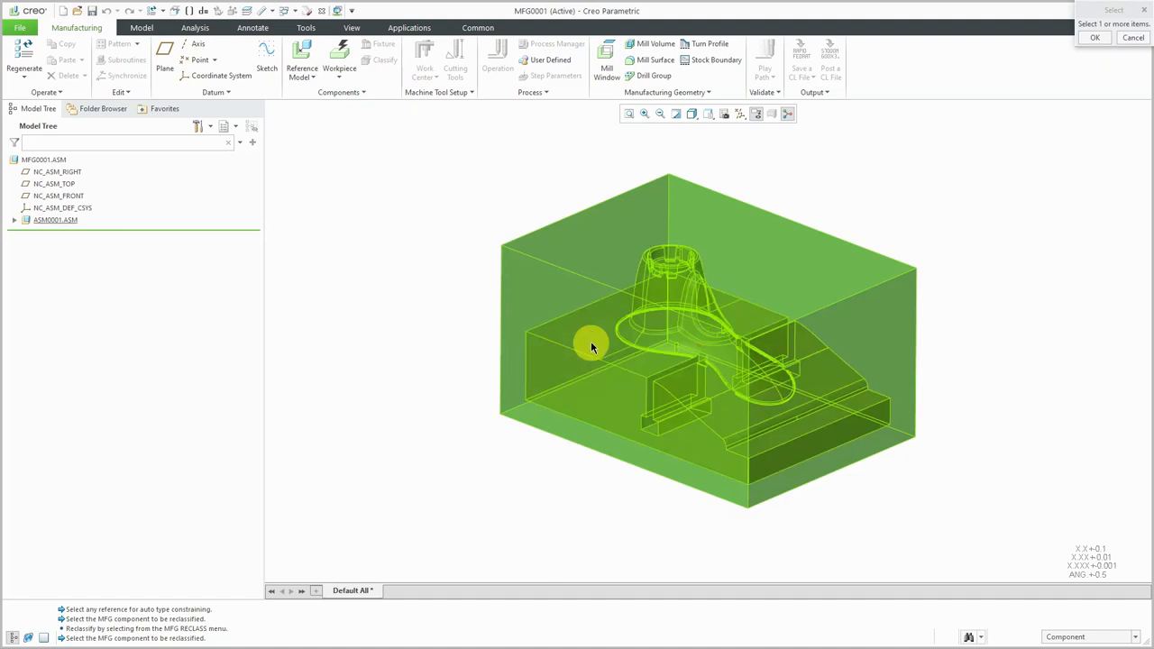
left_click(591, 341)
left_click(15, 220)
left_click(76, 244)
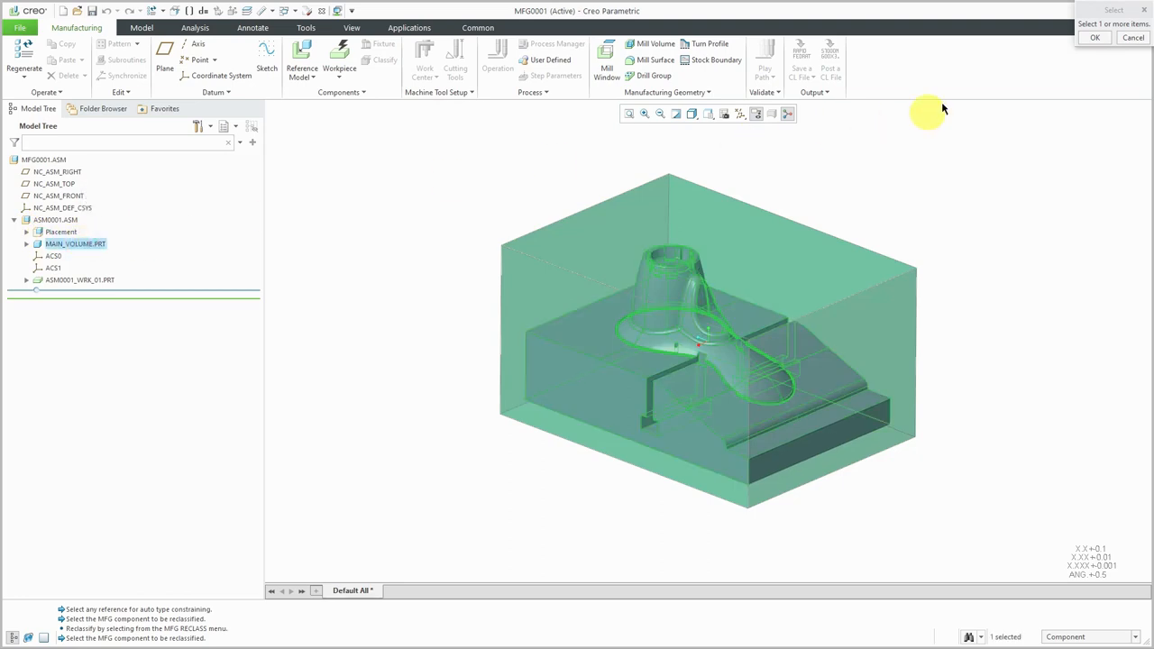
left_click(1095, 37)
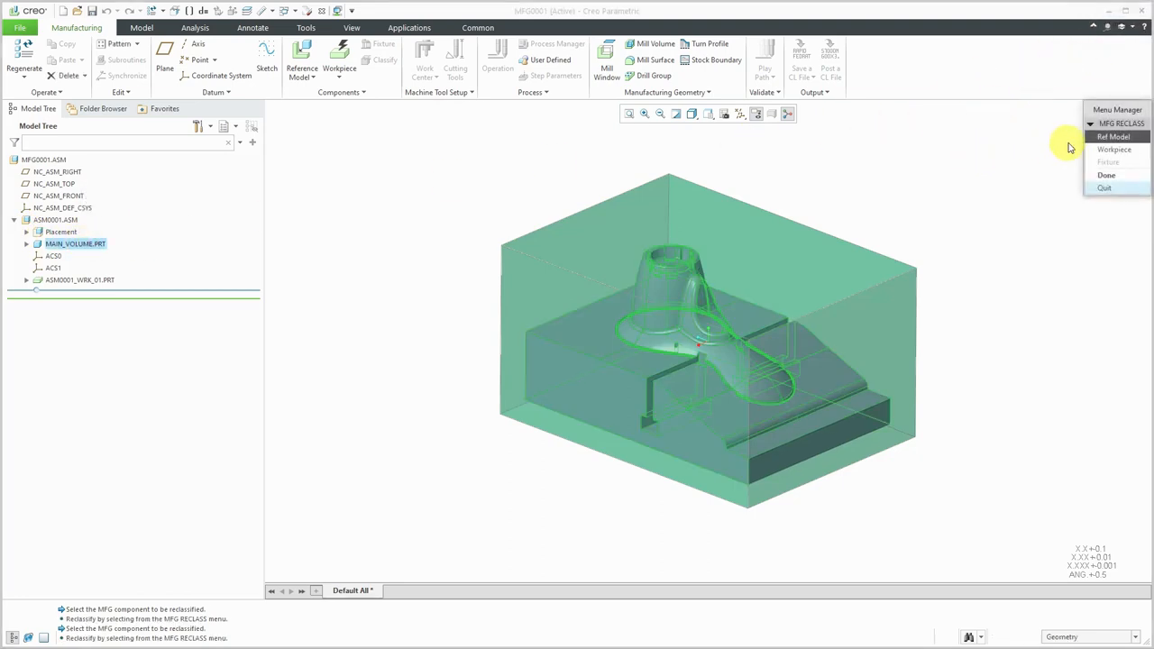
left_click(1115, 137)
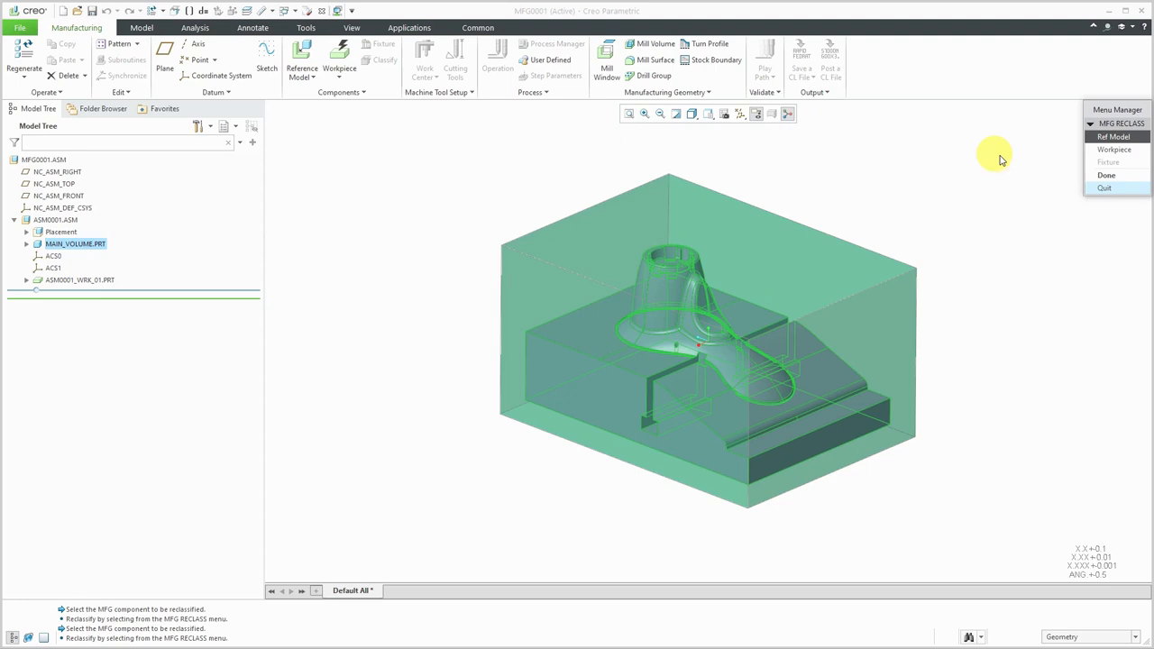
left_click(1107, 175)
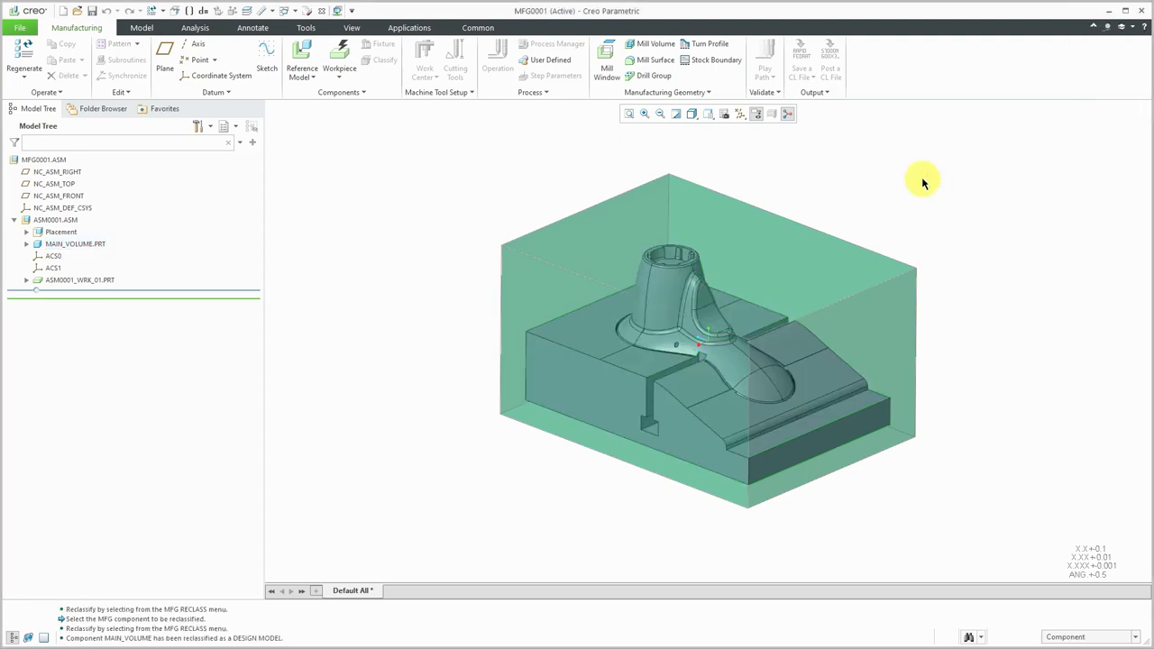